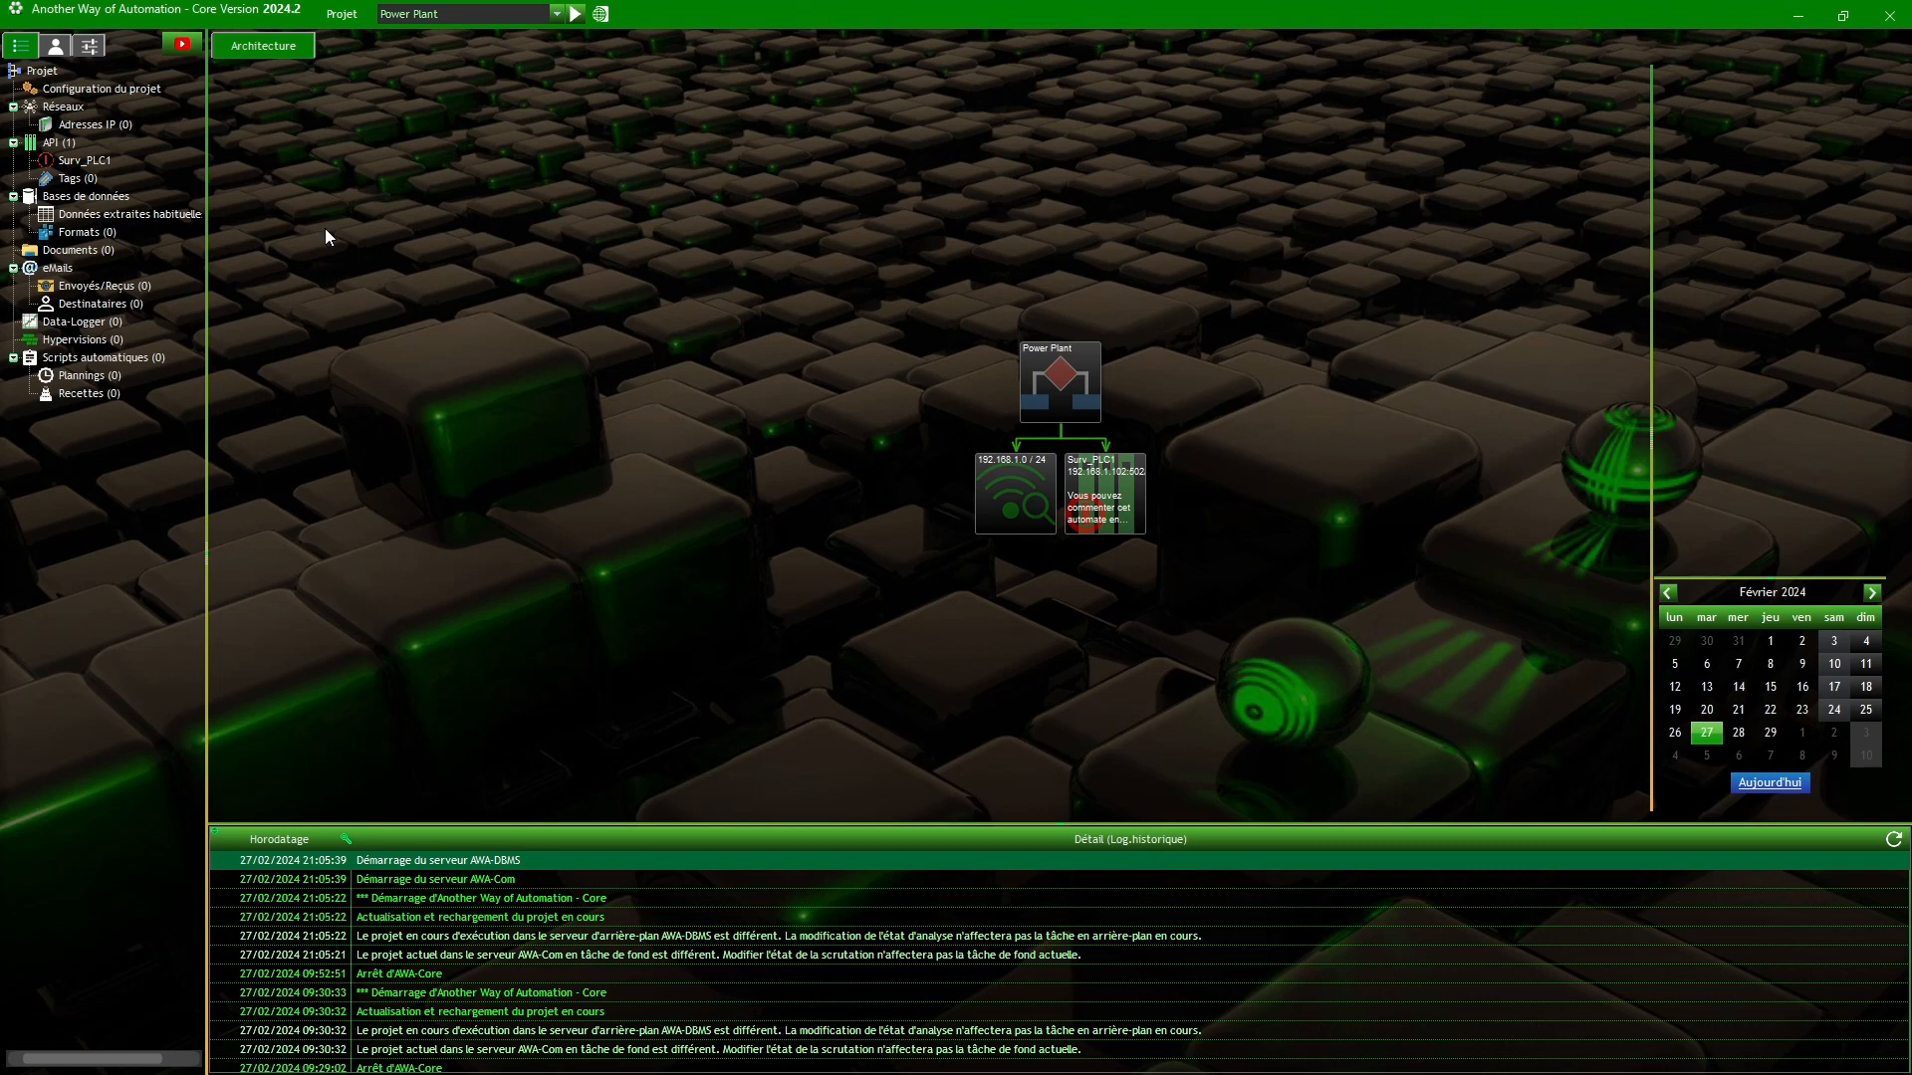
# Step: Set Surv_PLC1's offline connection to the JSON input file format with the .json file extension, and save it
pyautogui.doubleClick(92, 163)
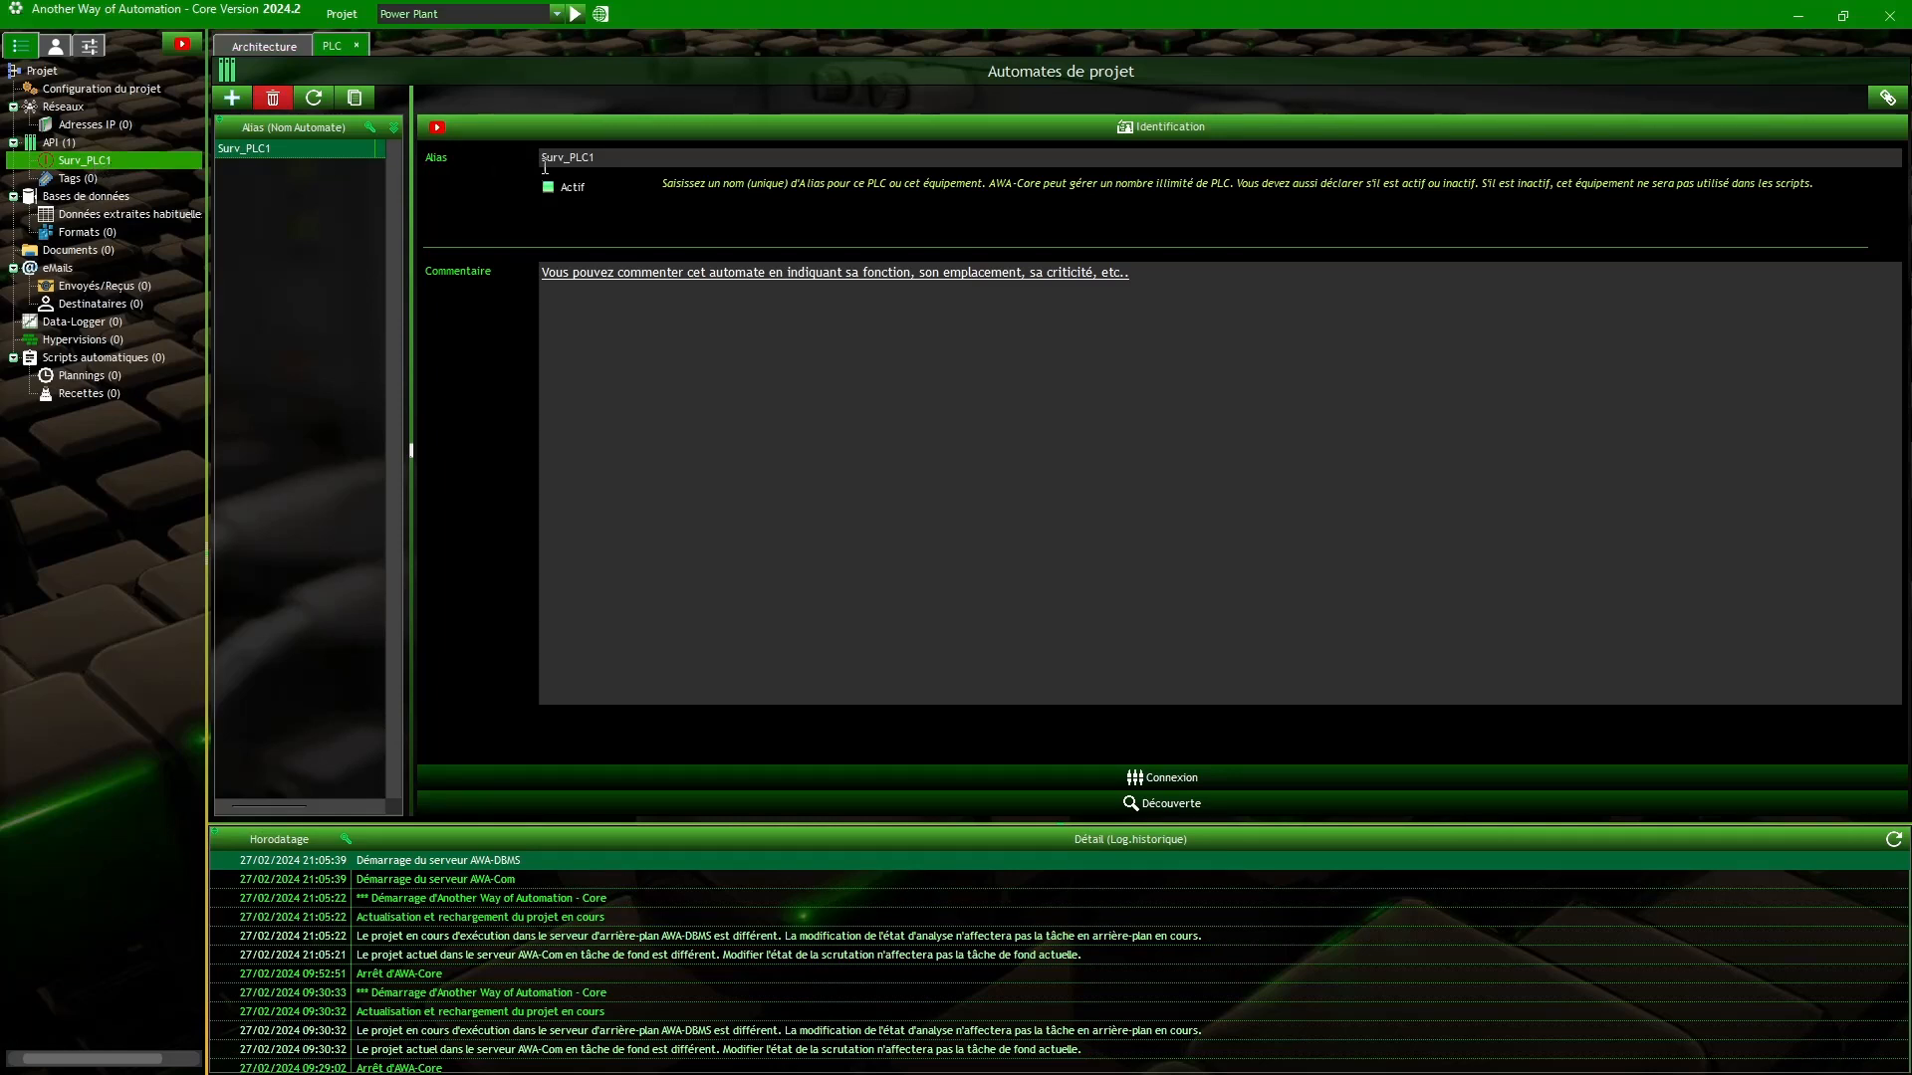
pyautogui.click(800, 778)
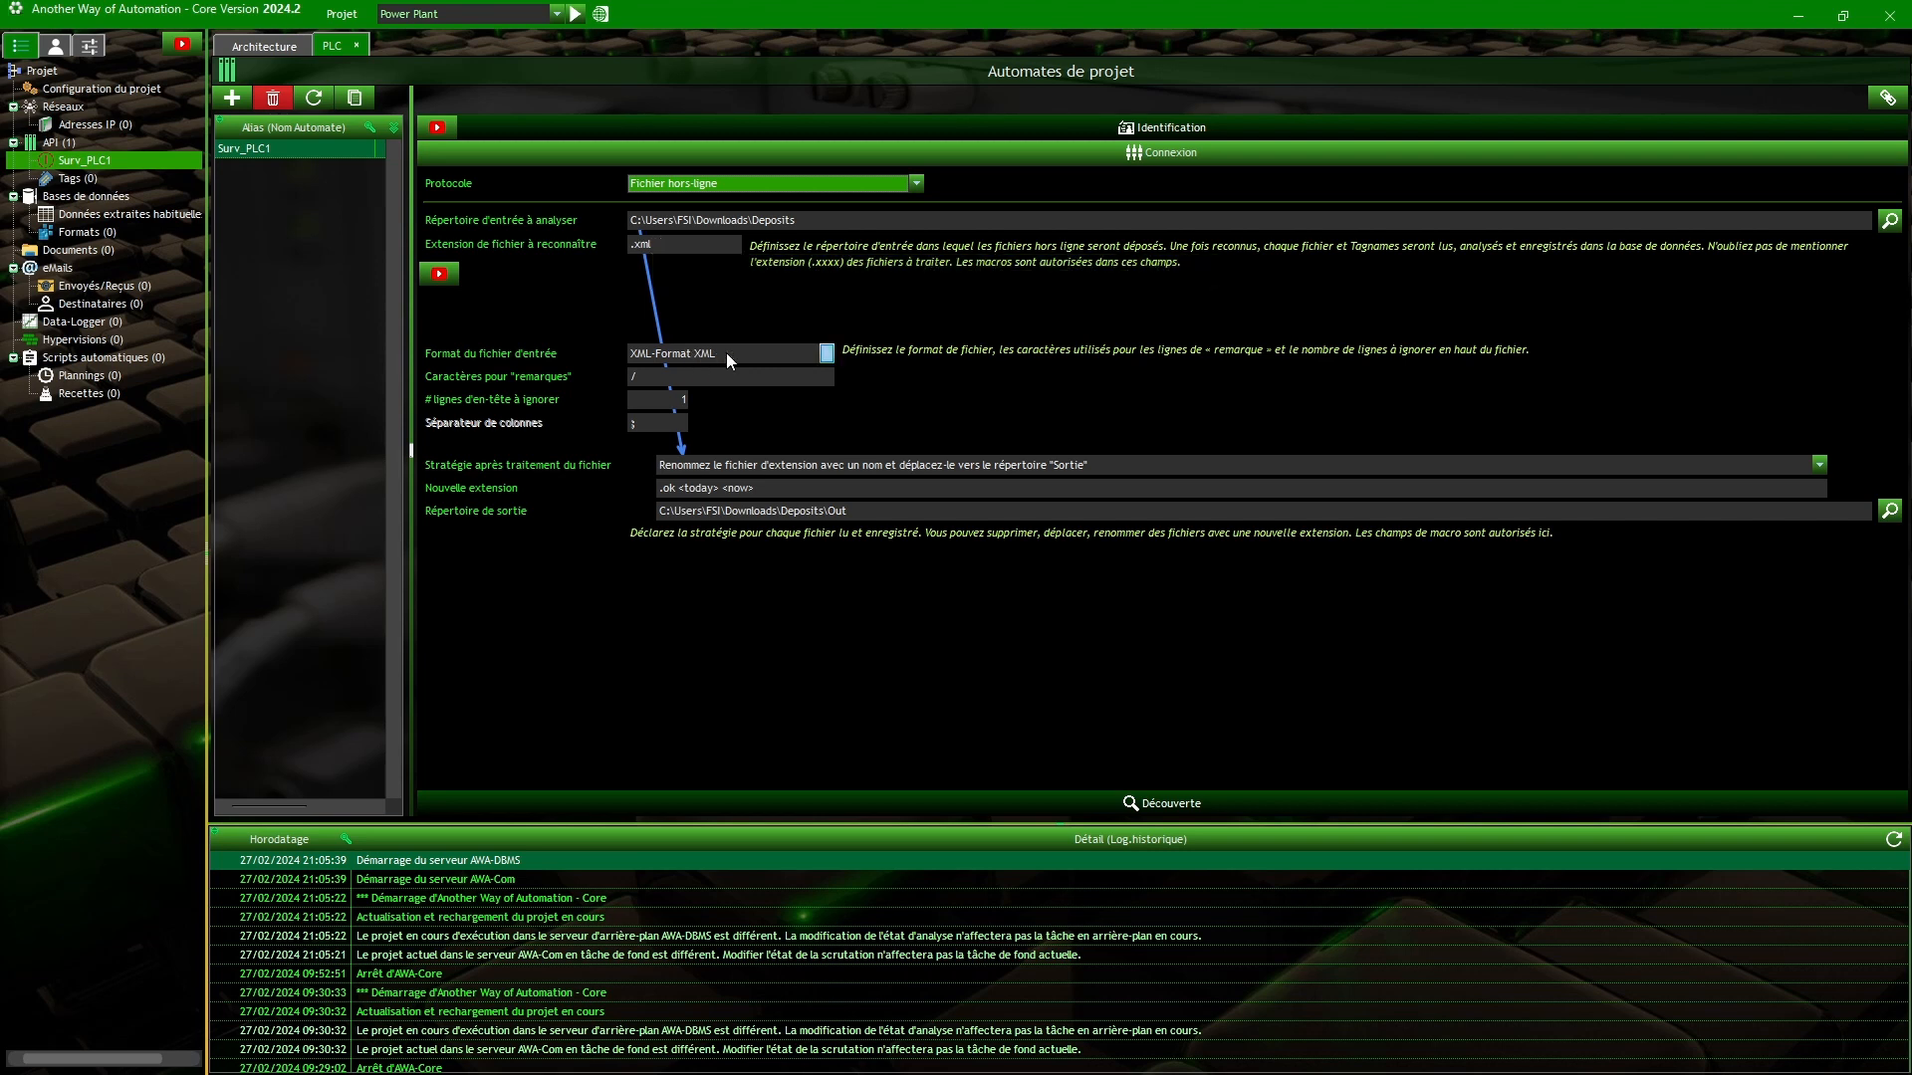
pyautogui.click(695, 355)
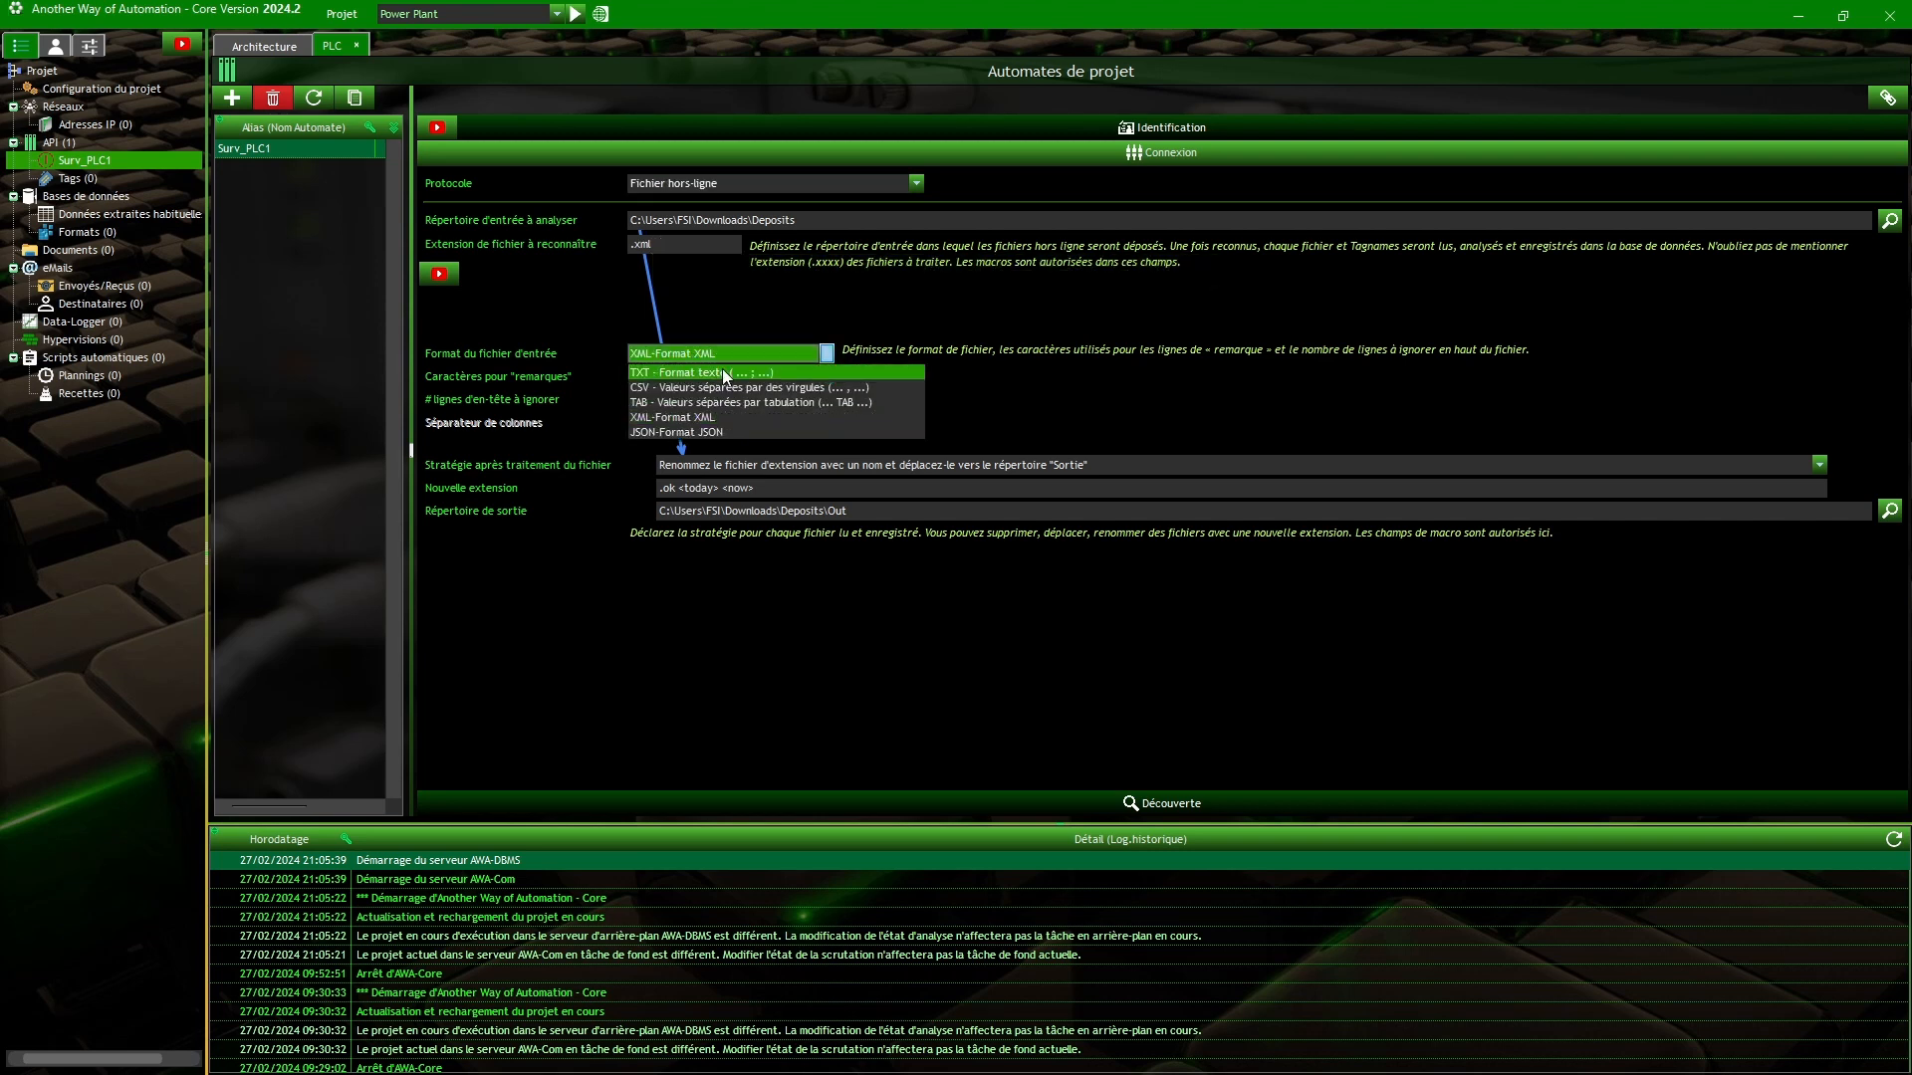
pyautogui.click(720, 429)
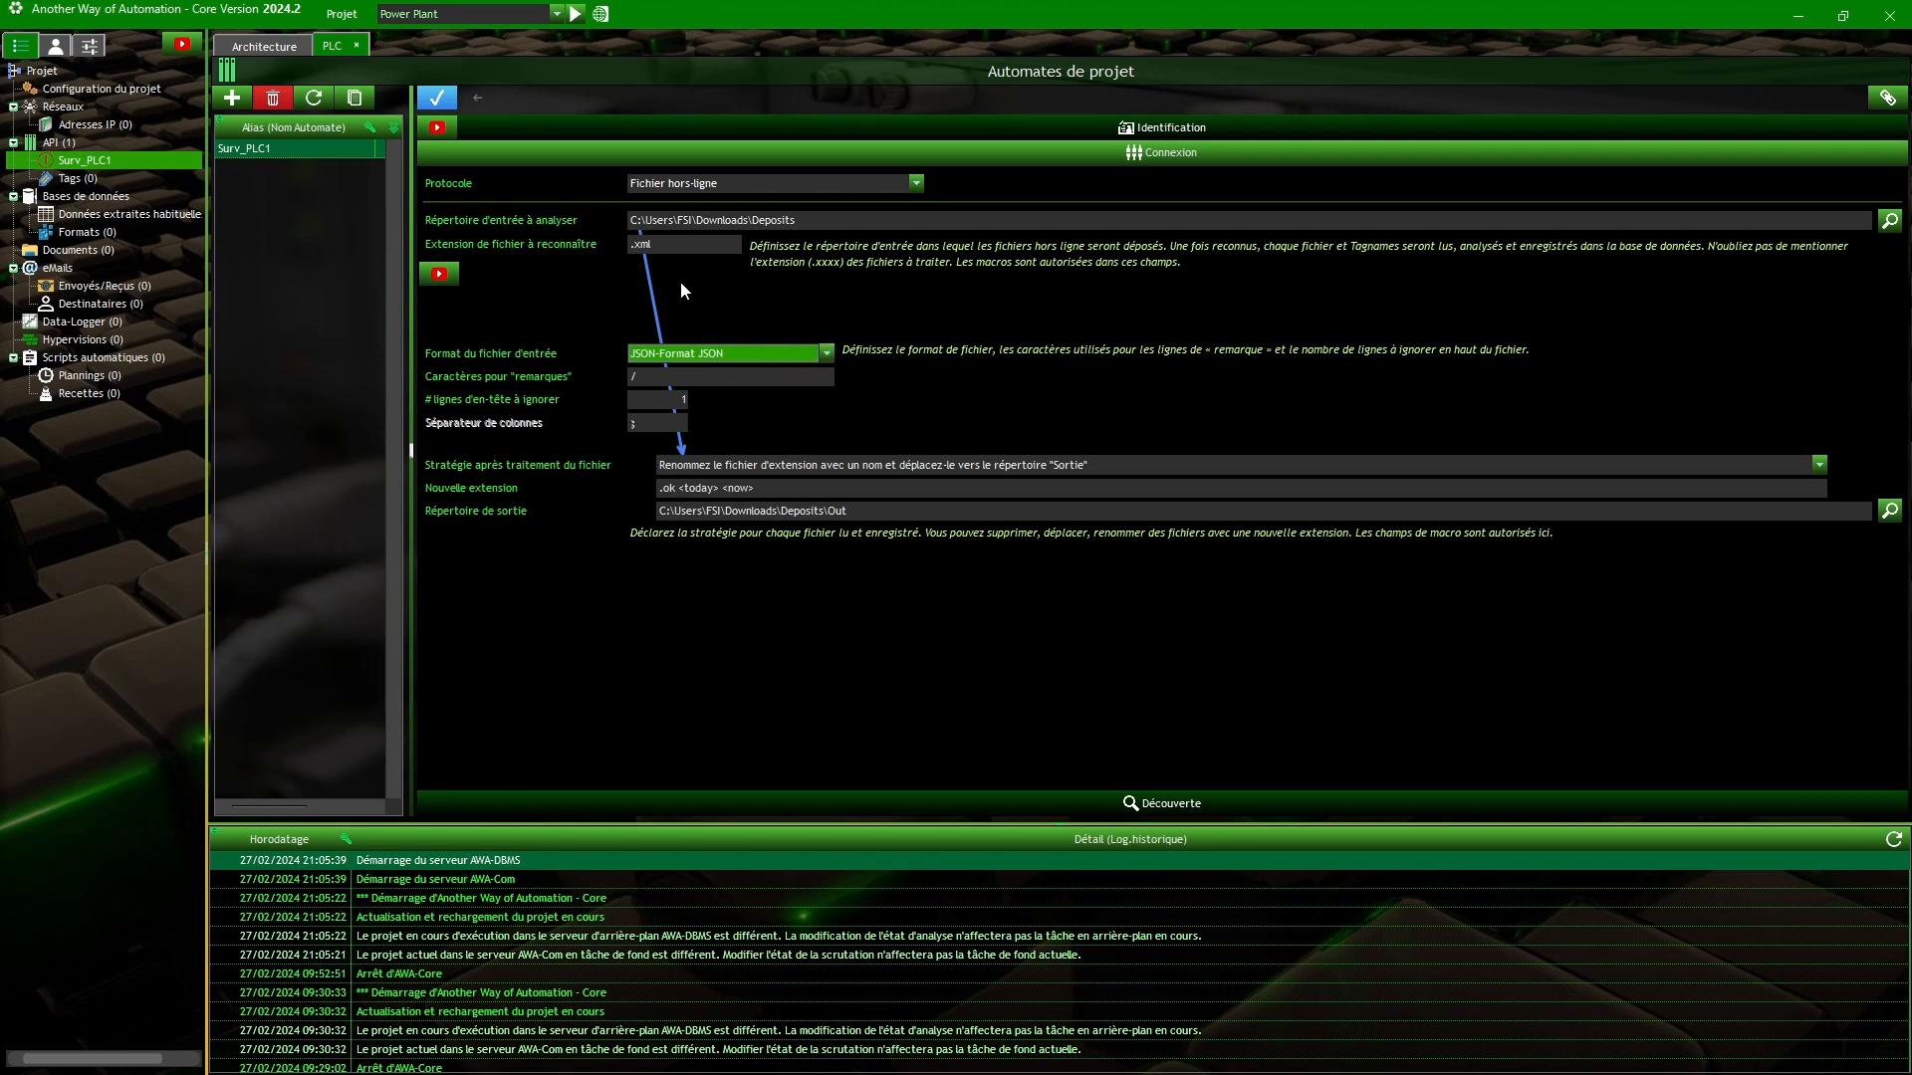
pyautogui.doubleClick(675, 244)
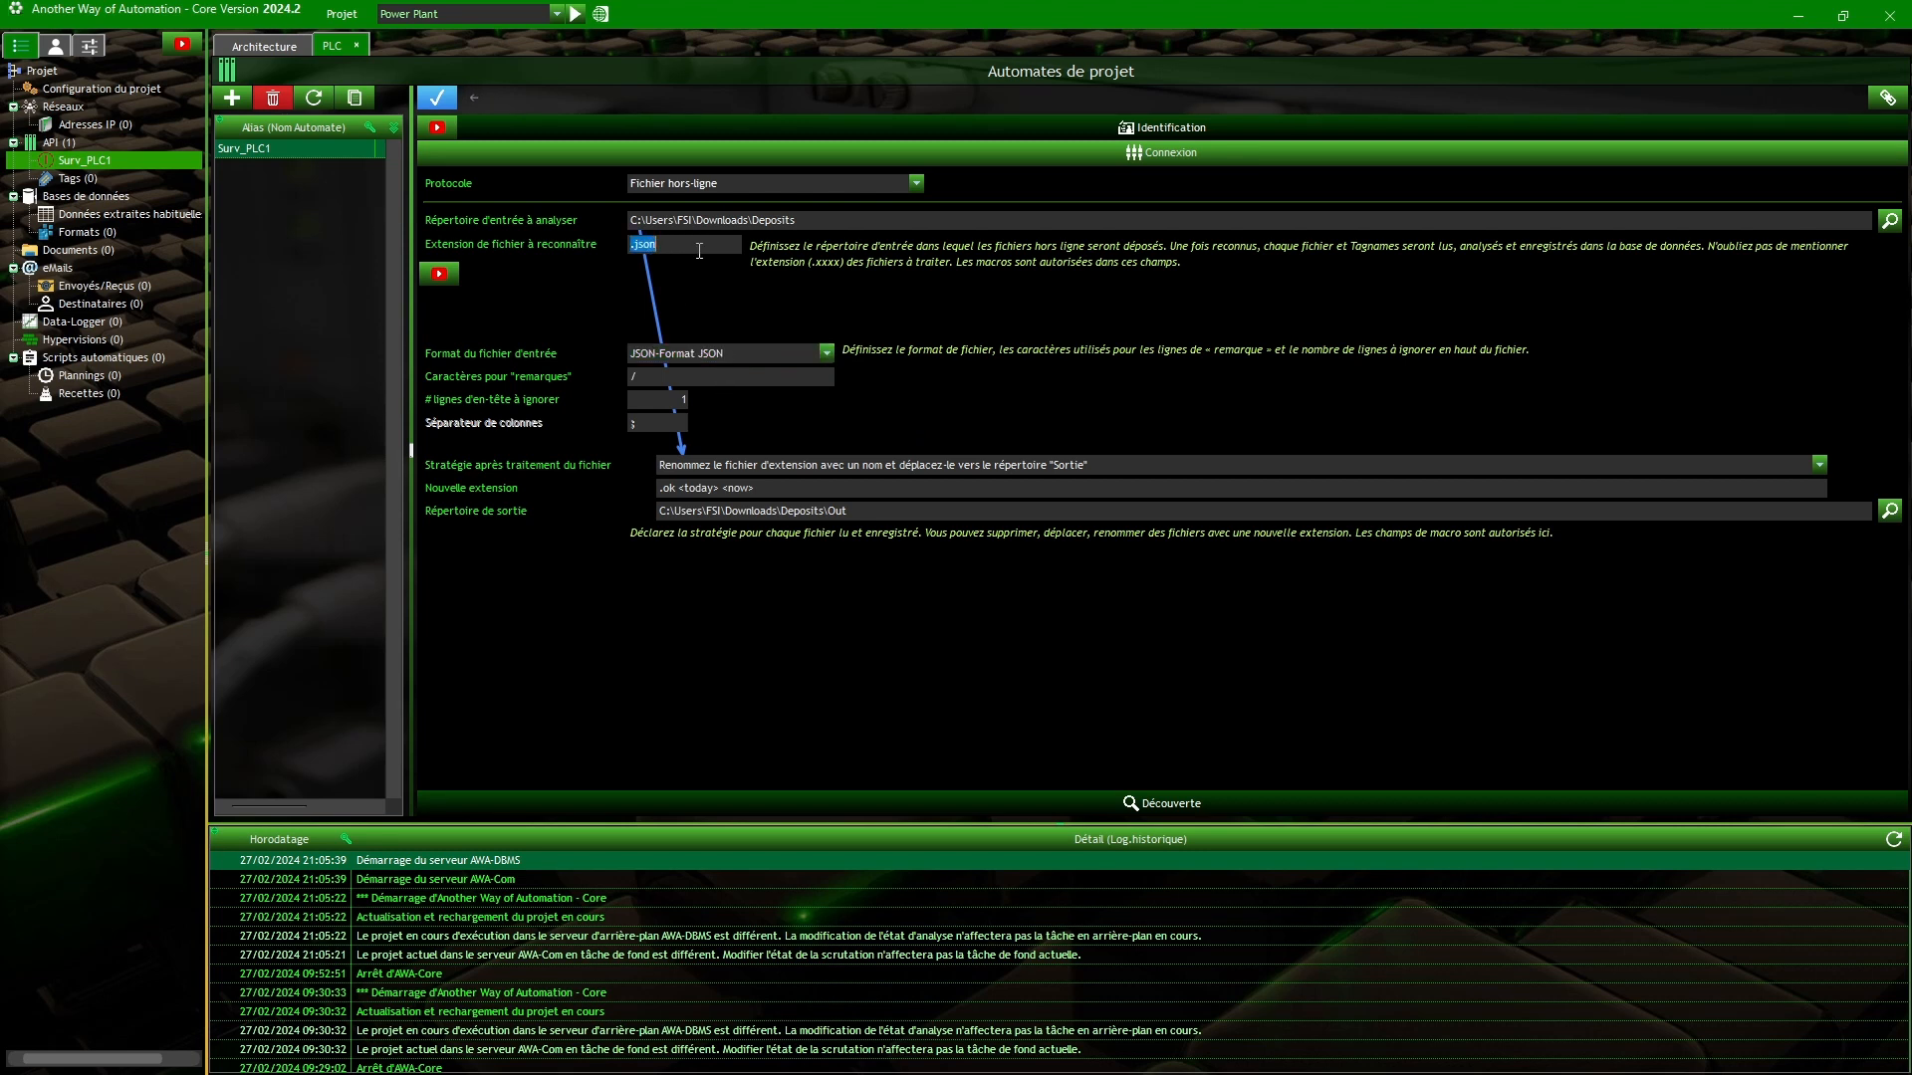
pyautogui.click(689, 247)
pyautogui.click(436, 99)
# Step: Add a new tag linked to Surv_PLC1, then widen the JSON source preview and look through the file's records
pyautogui.click(68, 179)
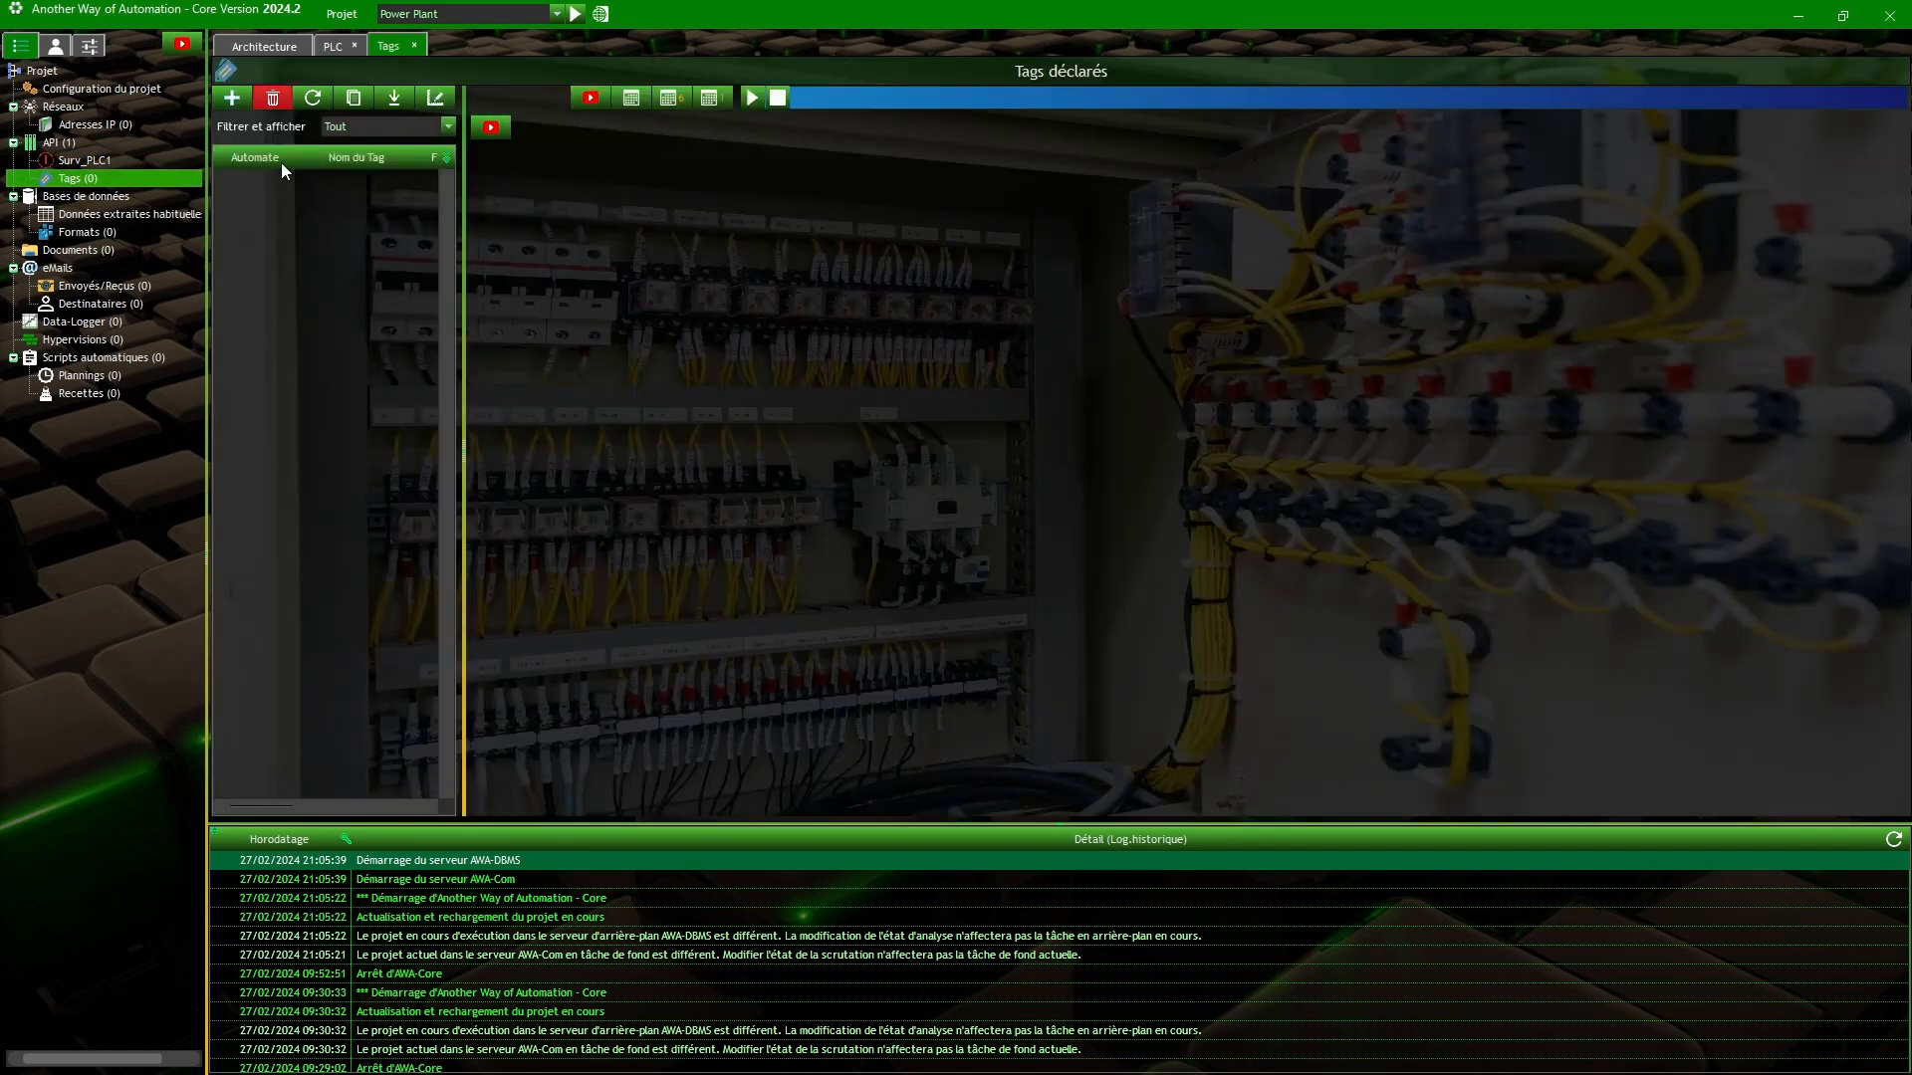
pyautogui.click(232, 97)
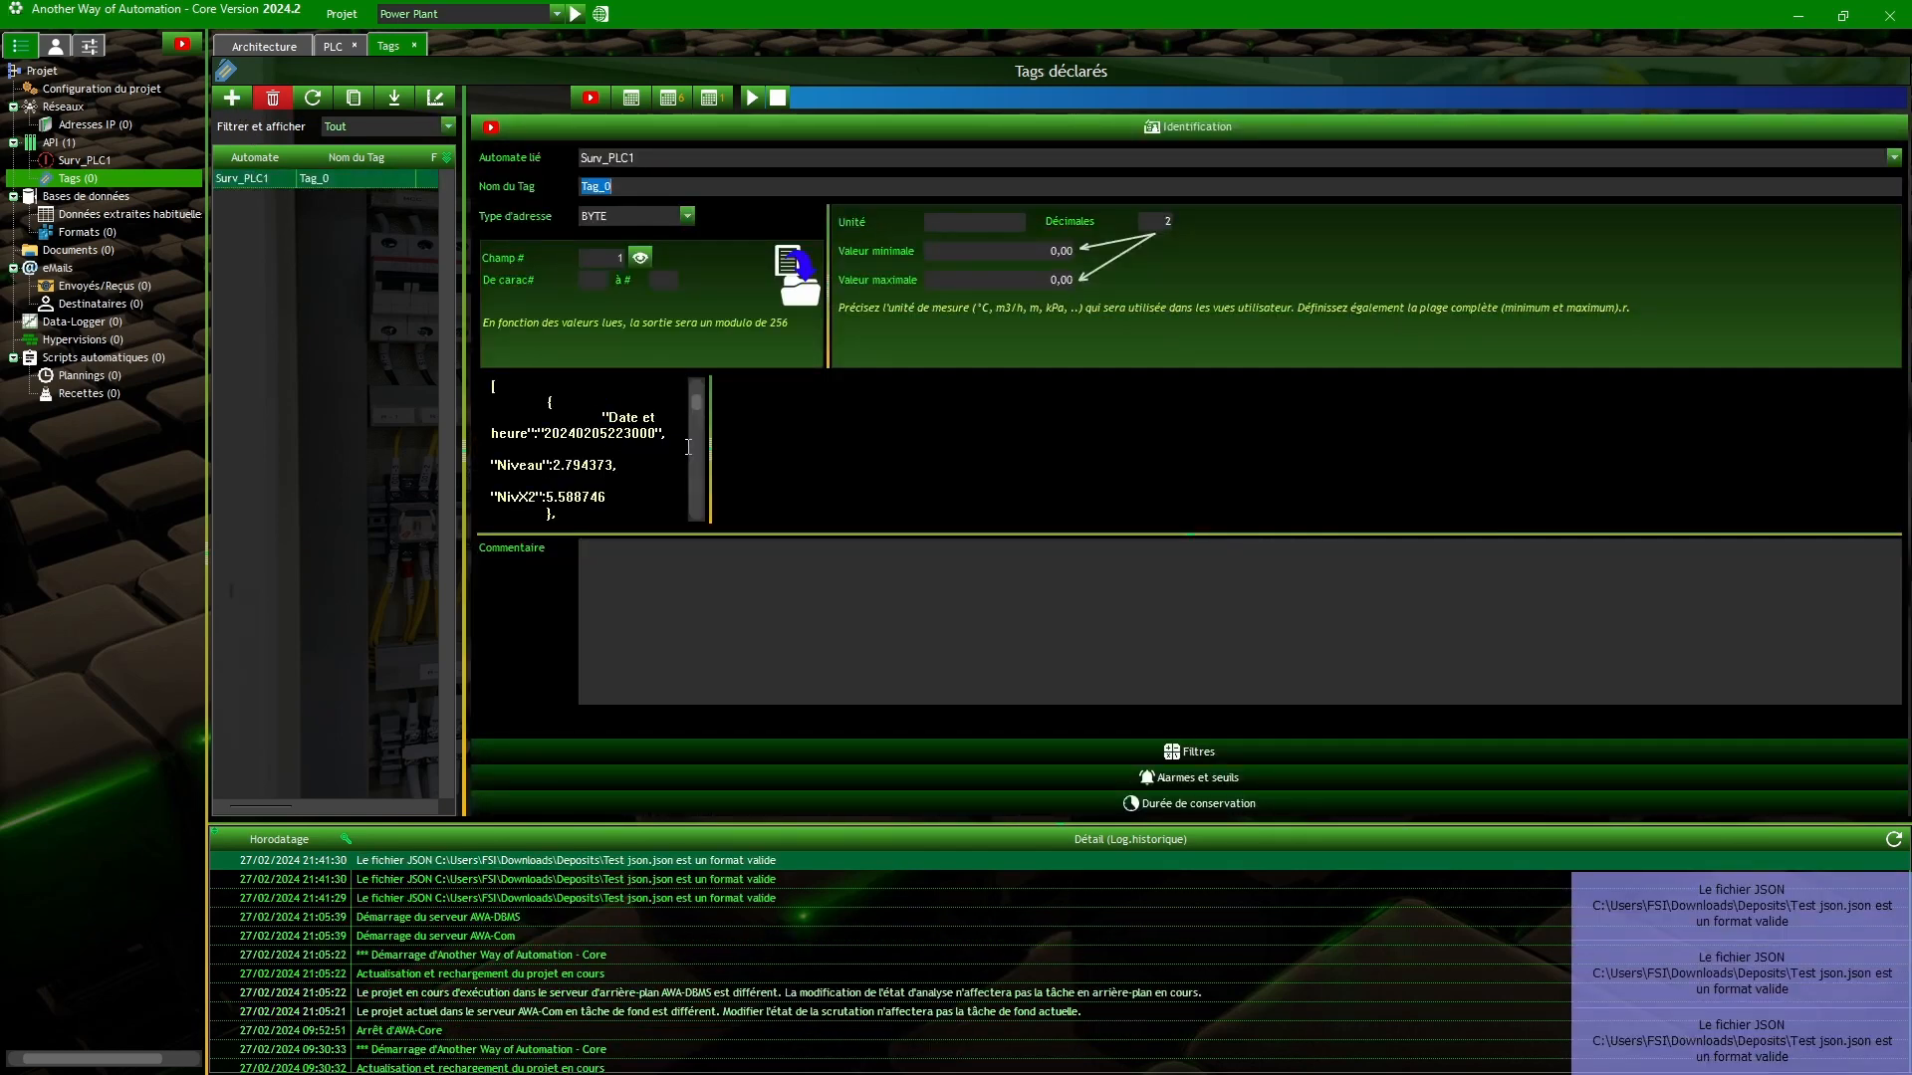
pyautogui.moveTo(710, 447); pyautogui.dragTo(1127, 448)
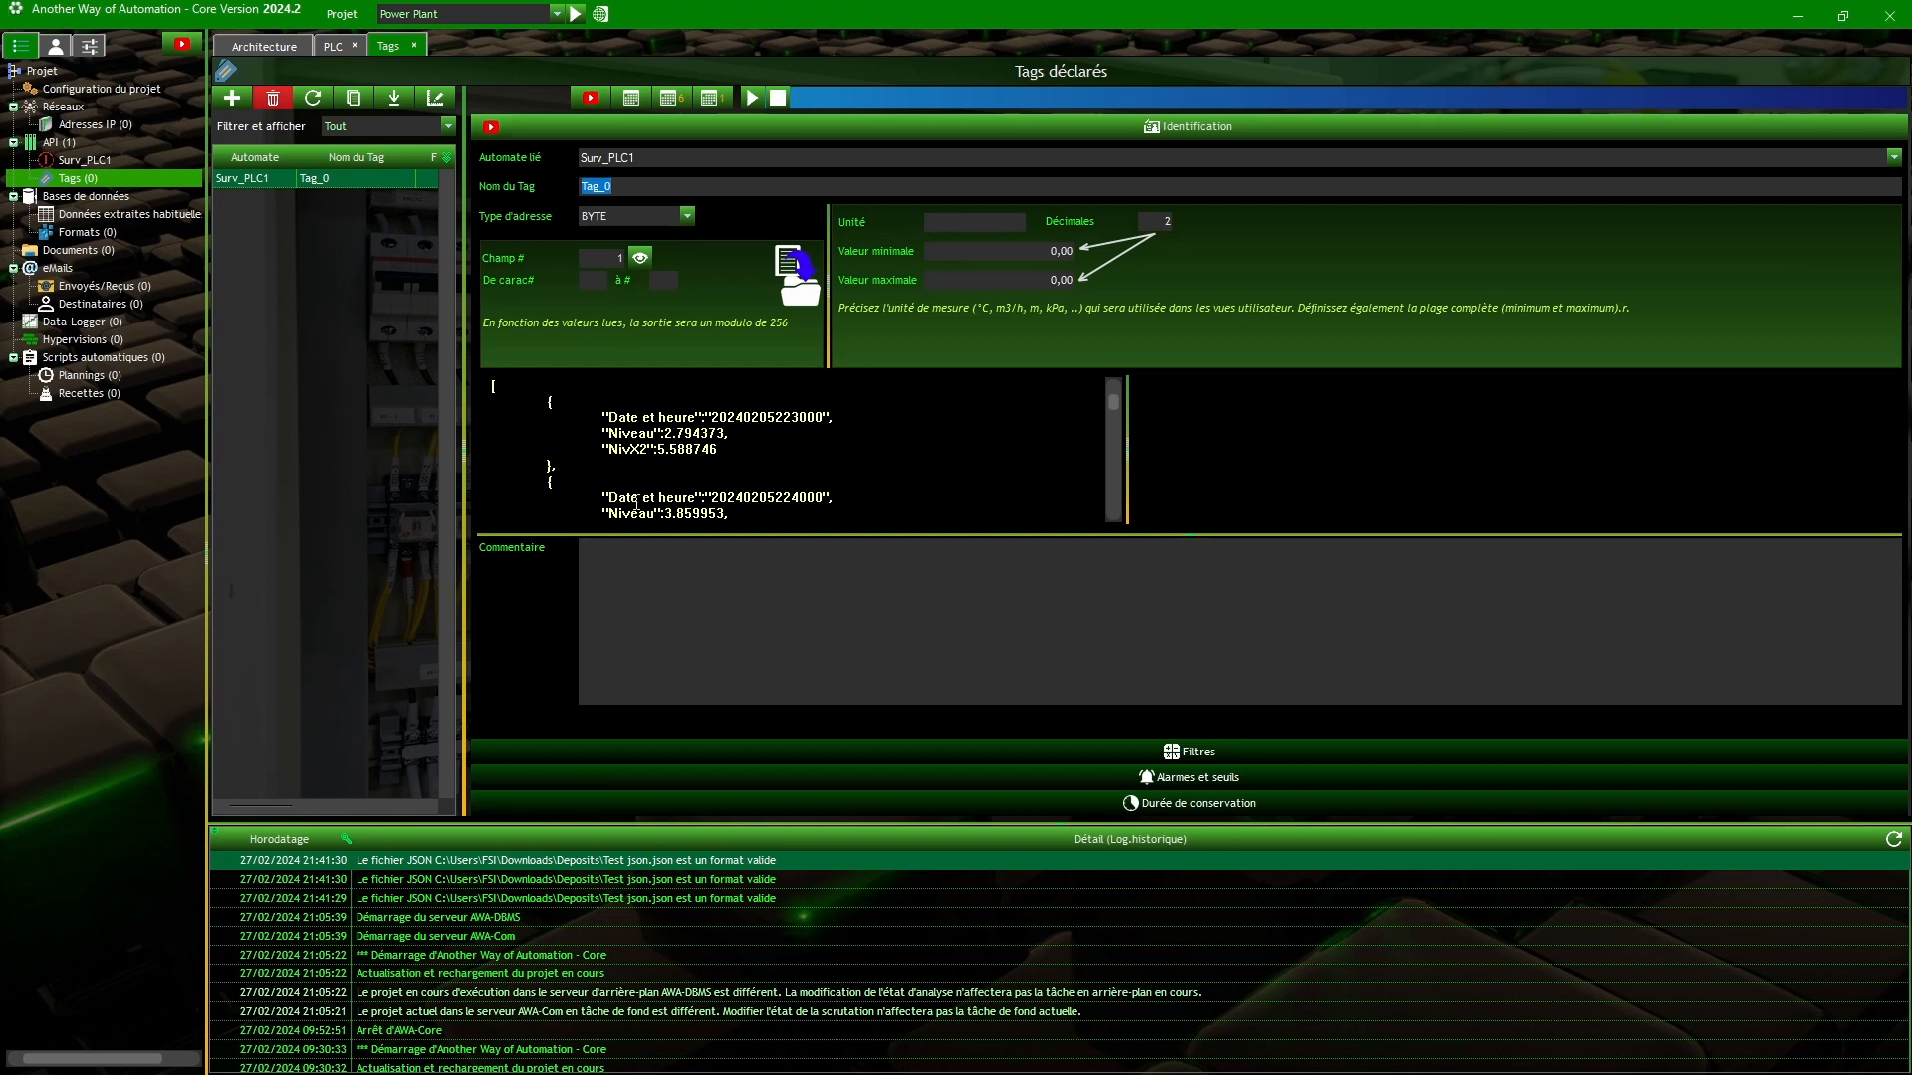
pyautogui.scroll(-20, 652, 481)
pyautogui.scroll(-20, 652, 481)
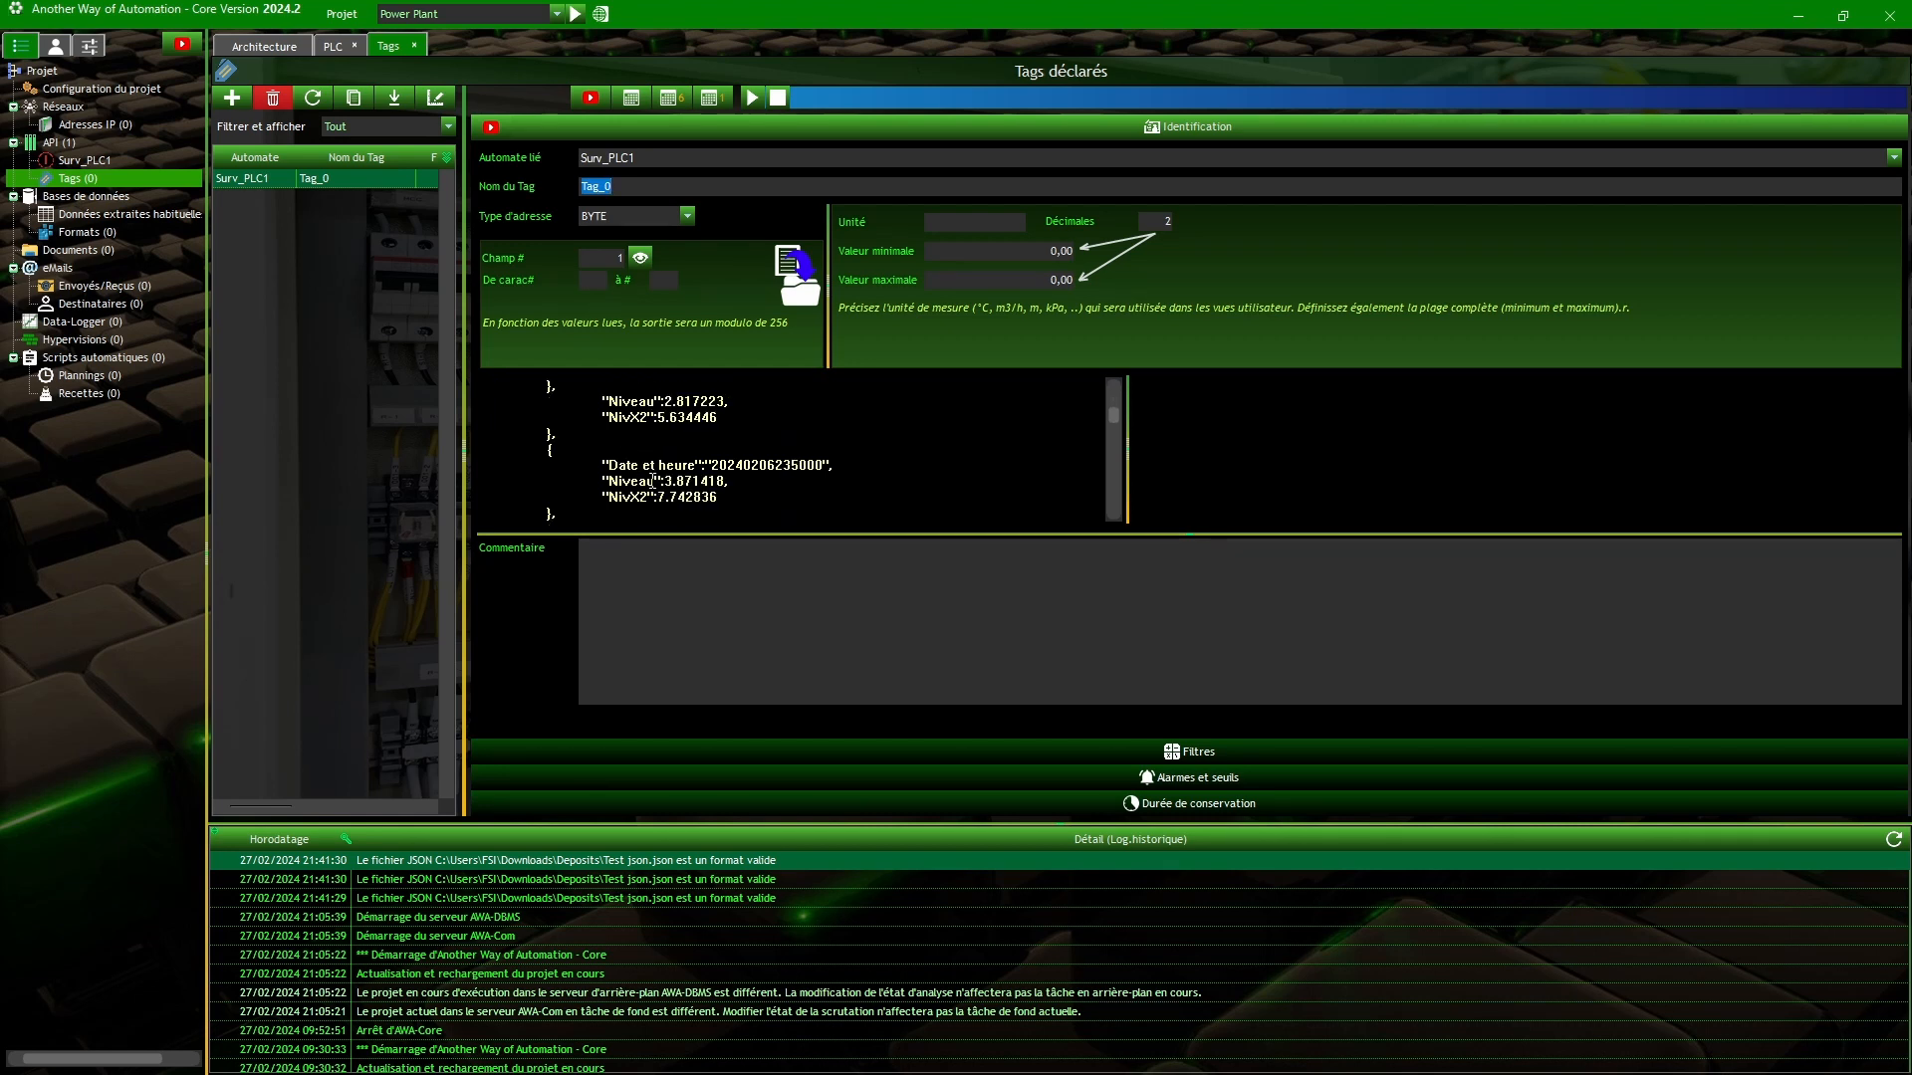
pyautogui.scroll(20, 652, 481)
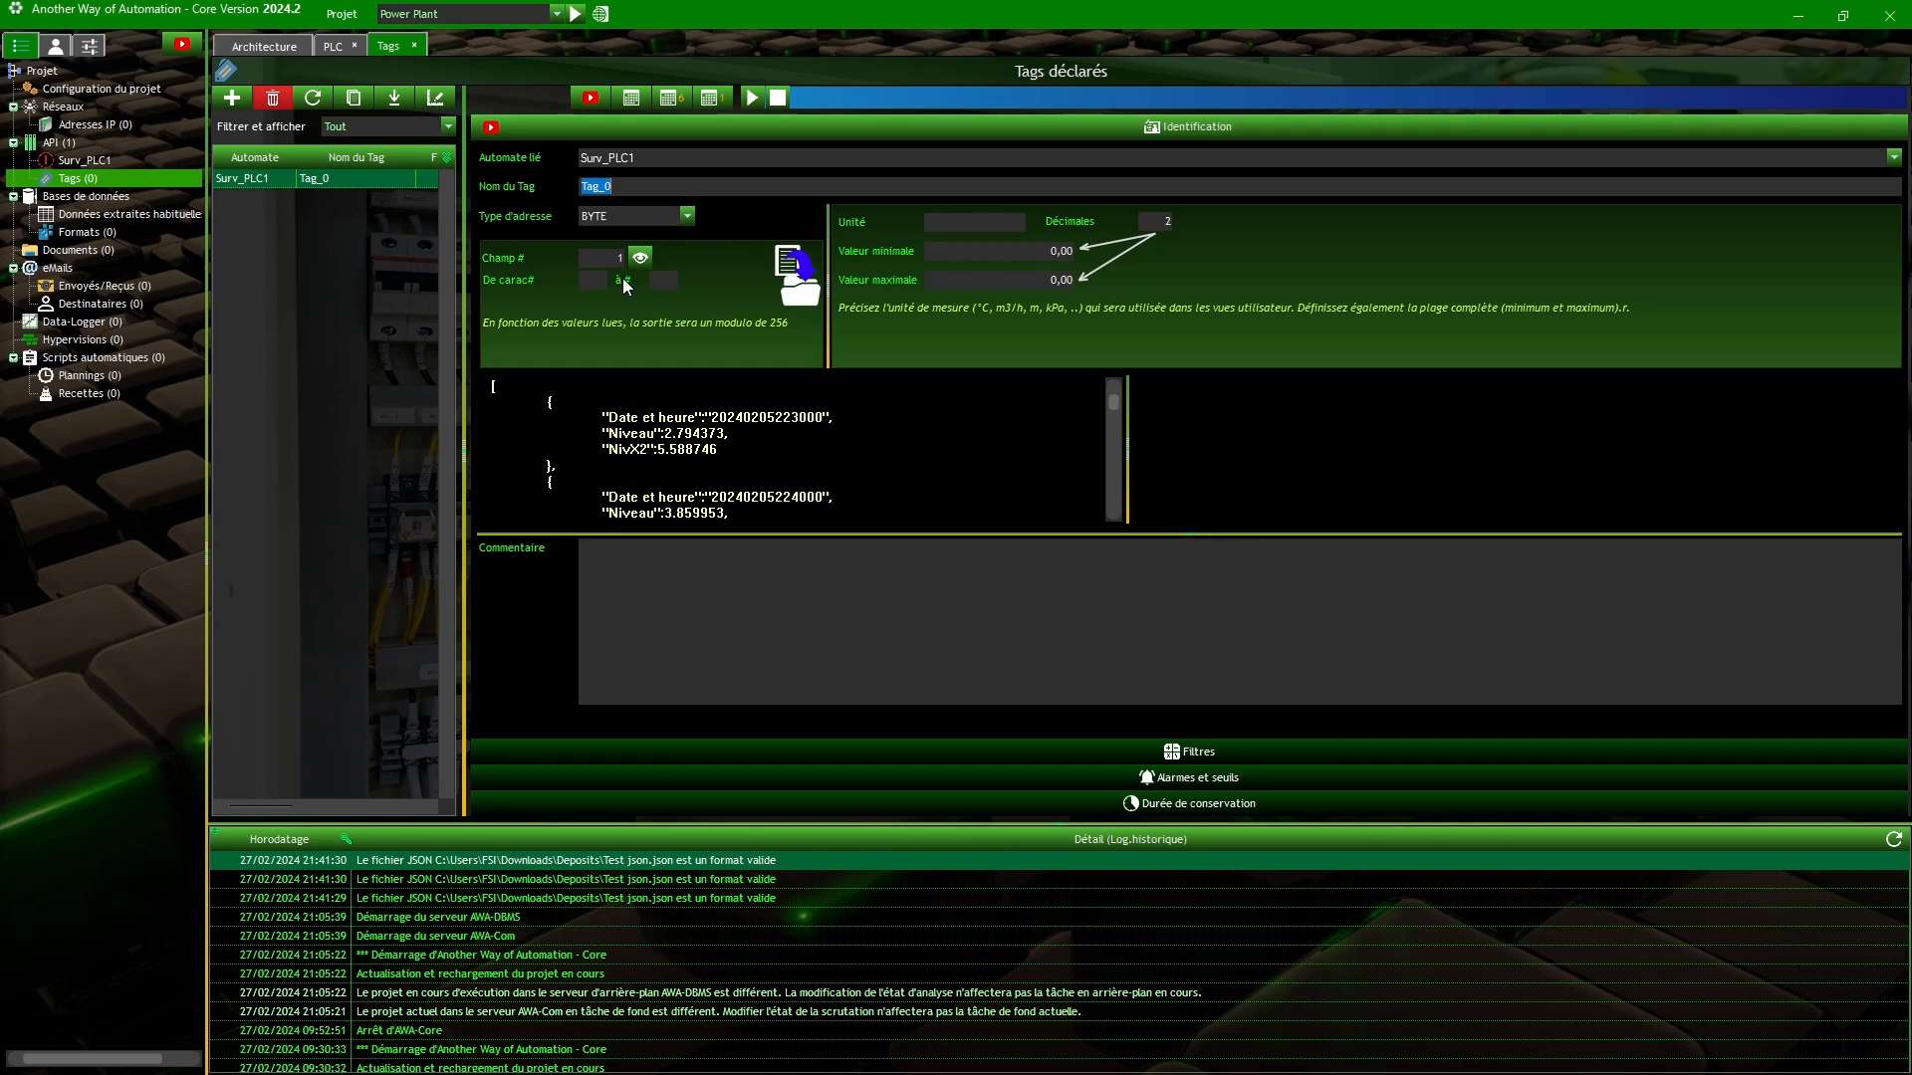
# Step: Name the new tag Date, set its address type to STRING and preview the values extracted from field 1
pyautogui.write('Date')
pyautogui.moveTo(1111, 402); pyautogui.dragTo(1123, 361)
pyautogui.click(618, 215)
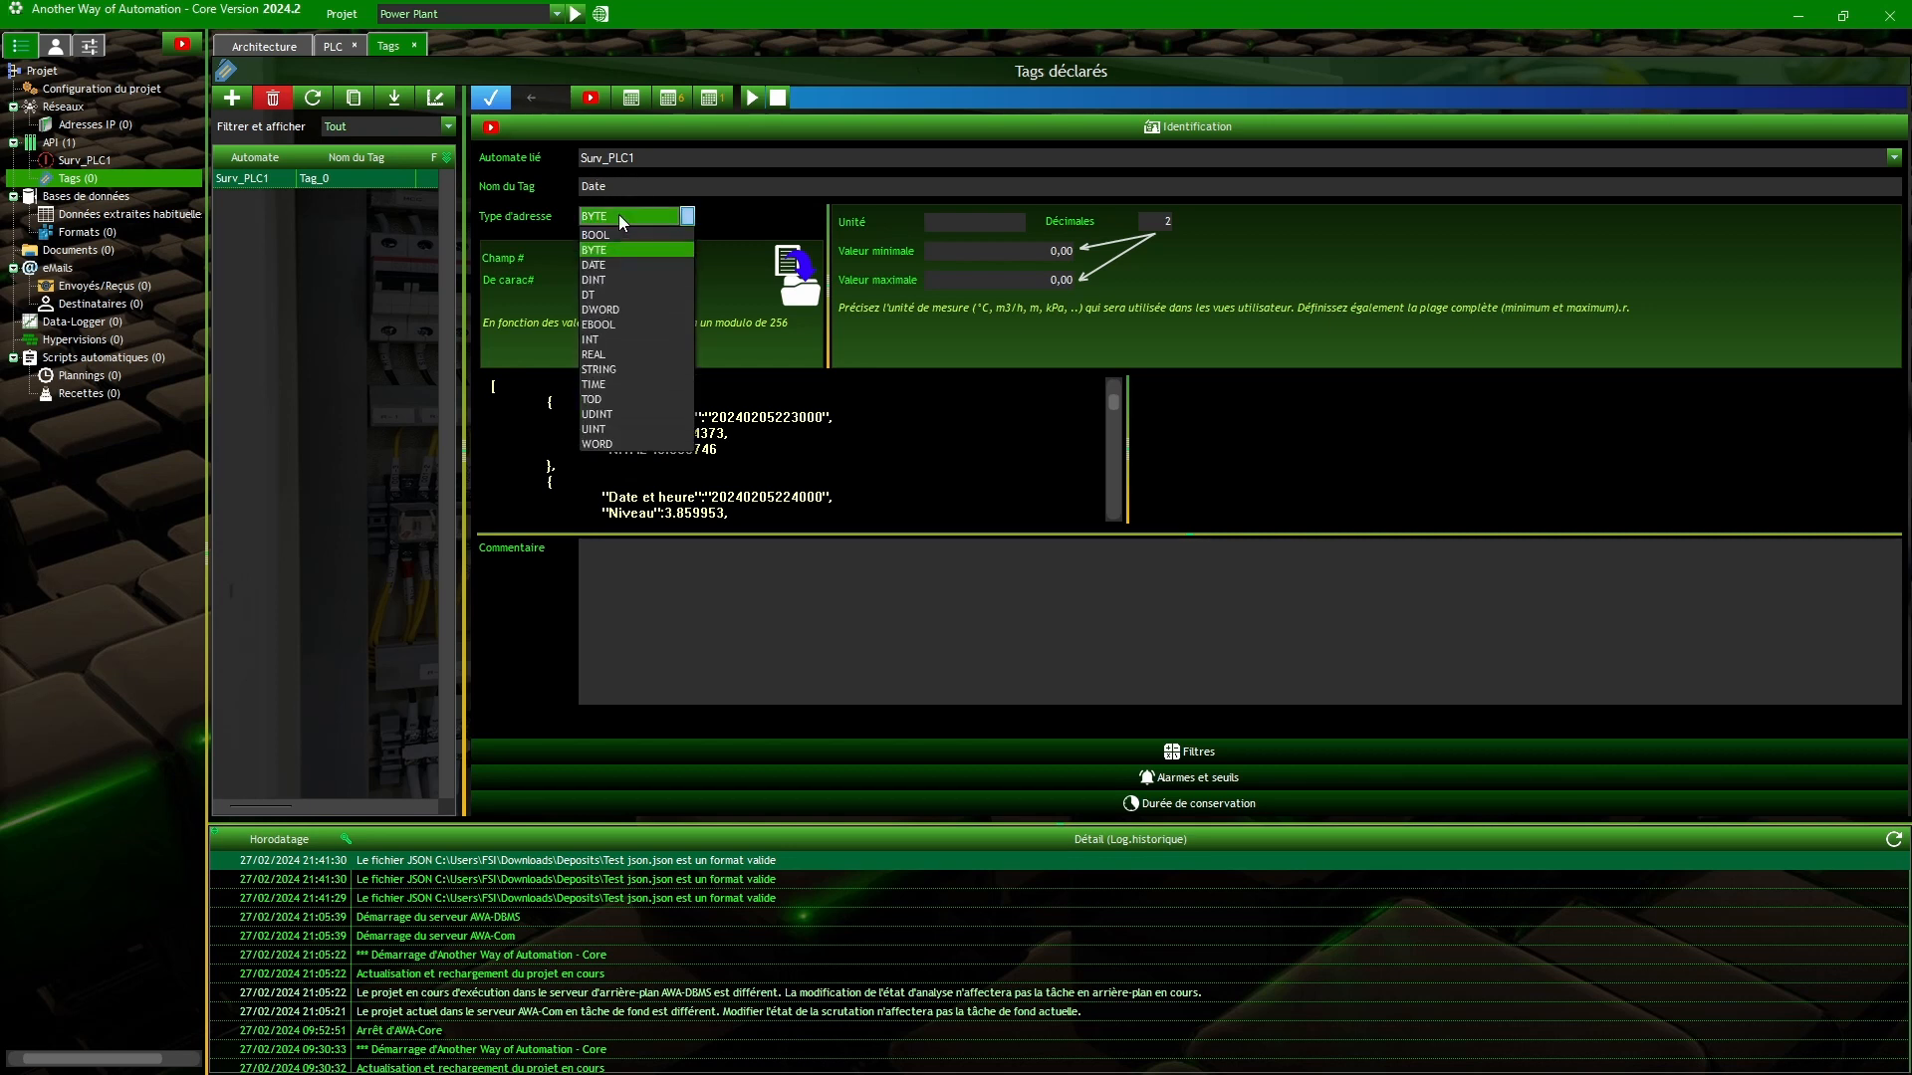
pyautogui.click(608, 370)
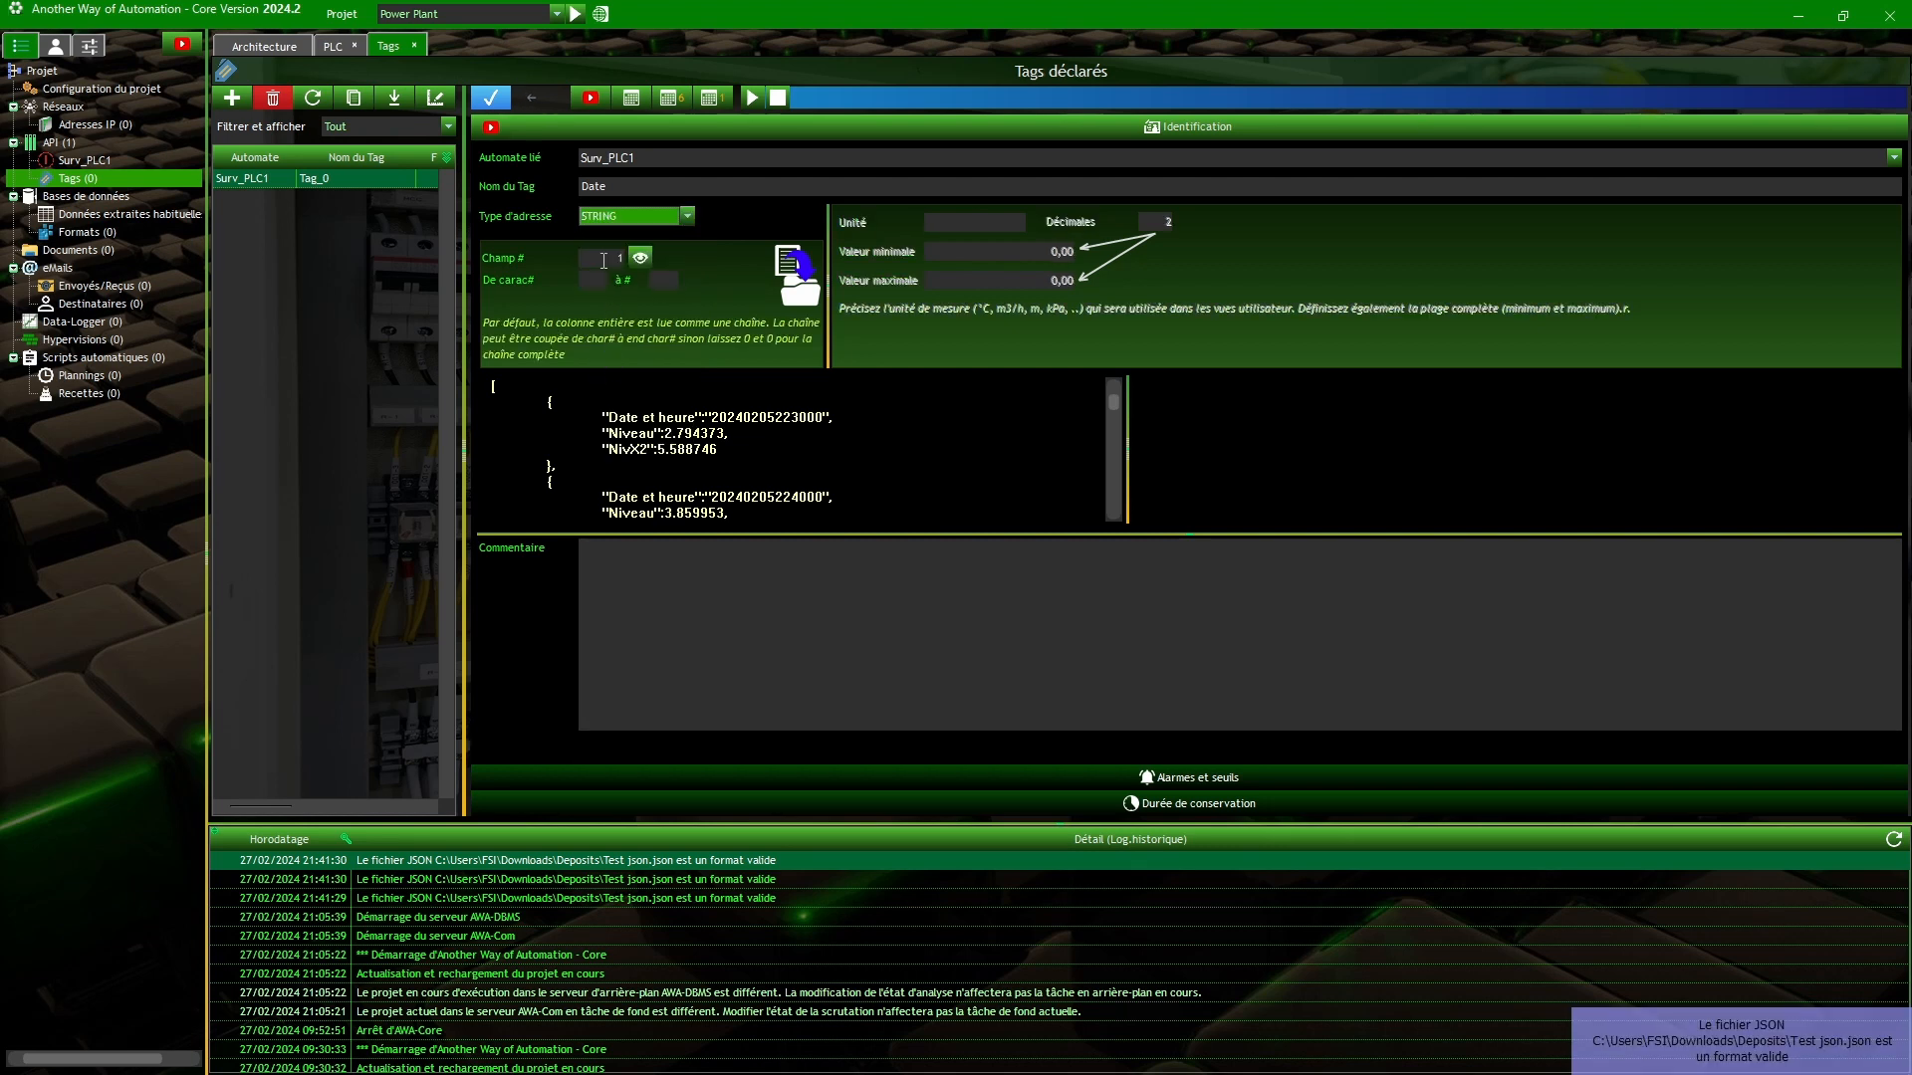
pyautogui.click(640, 257)
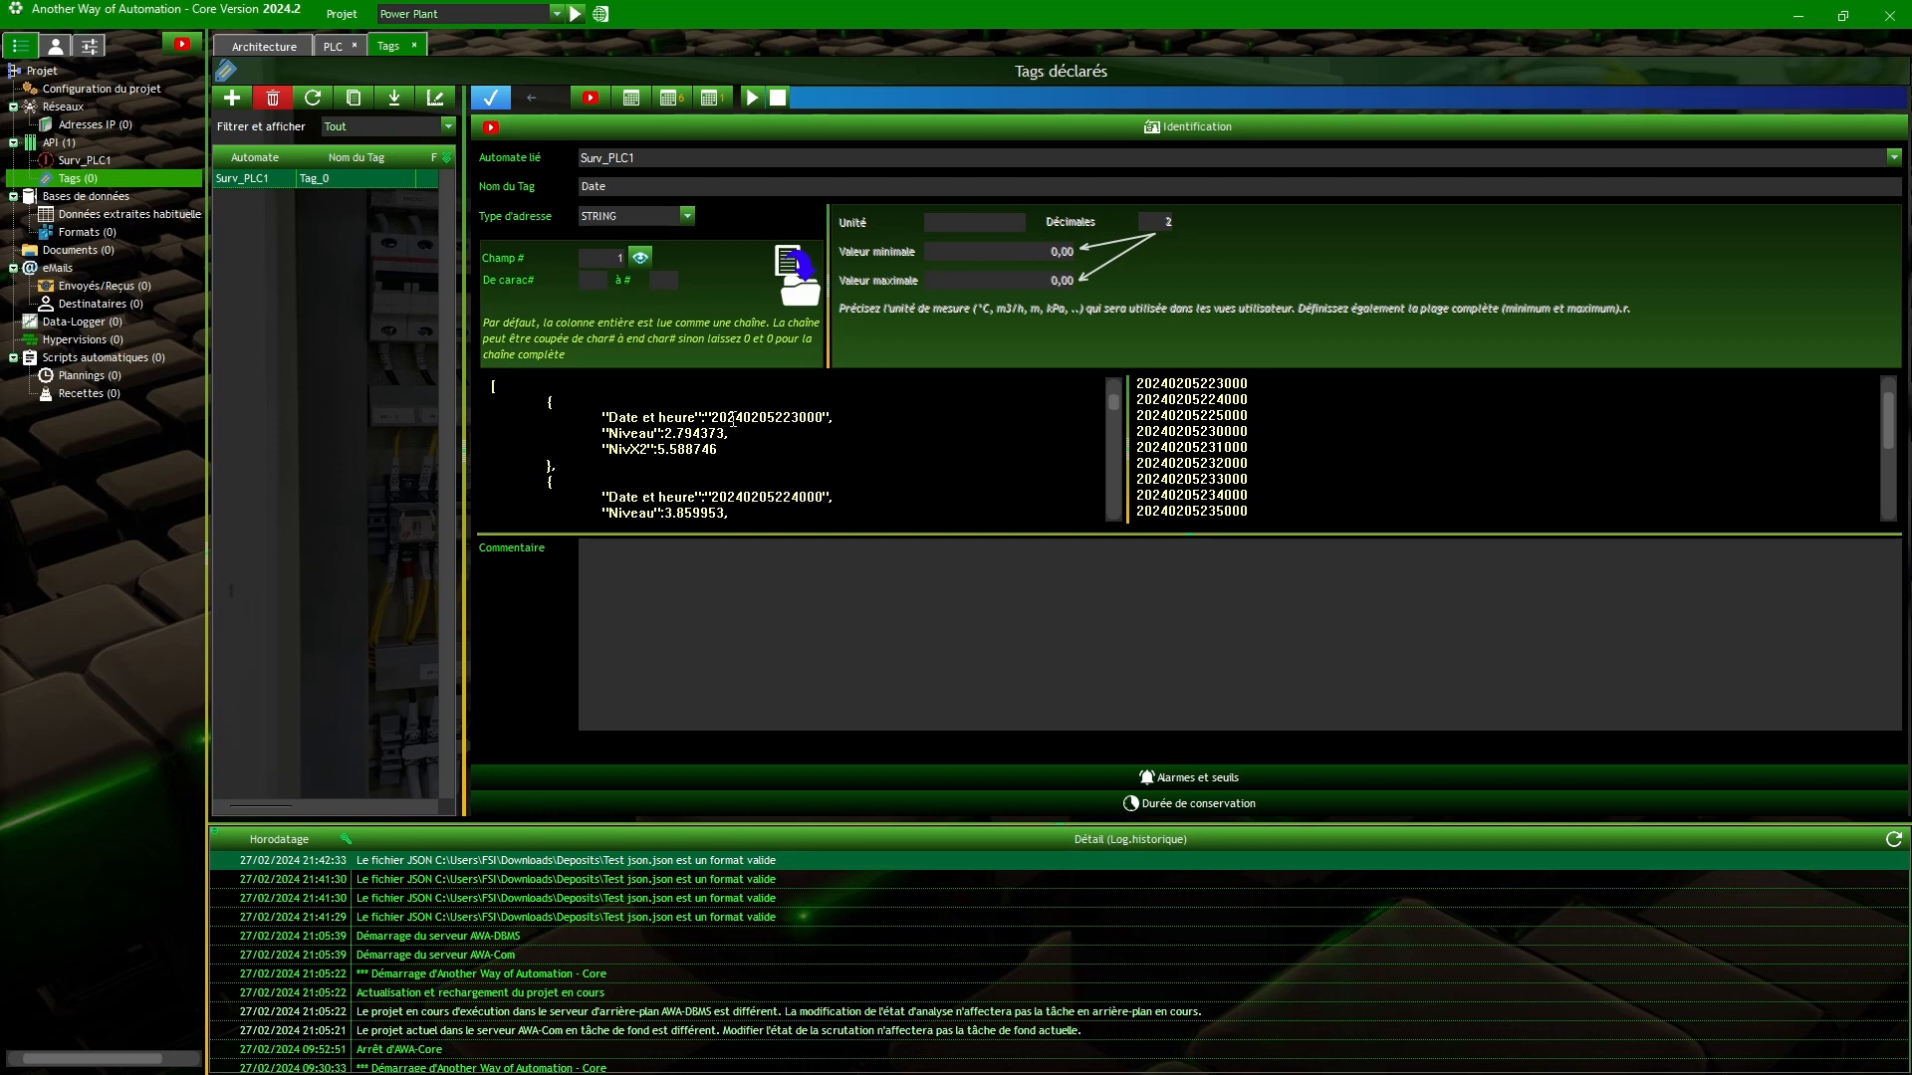
pyautogui.scroll(-5, 1184, 505)
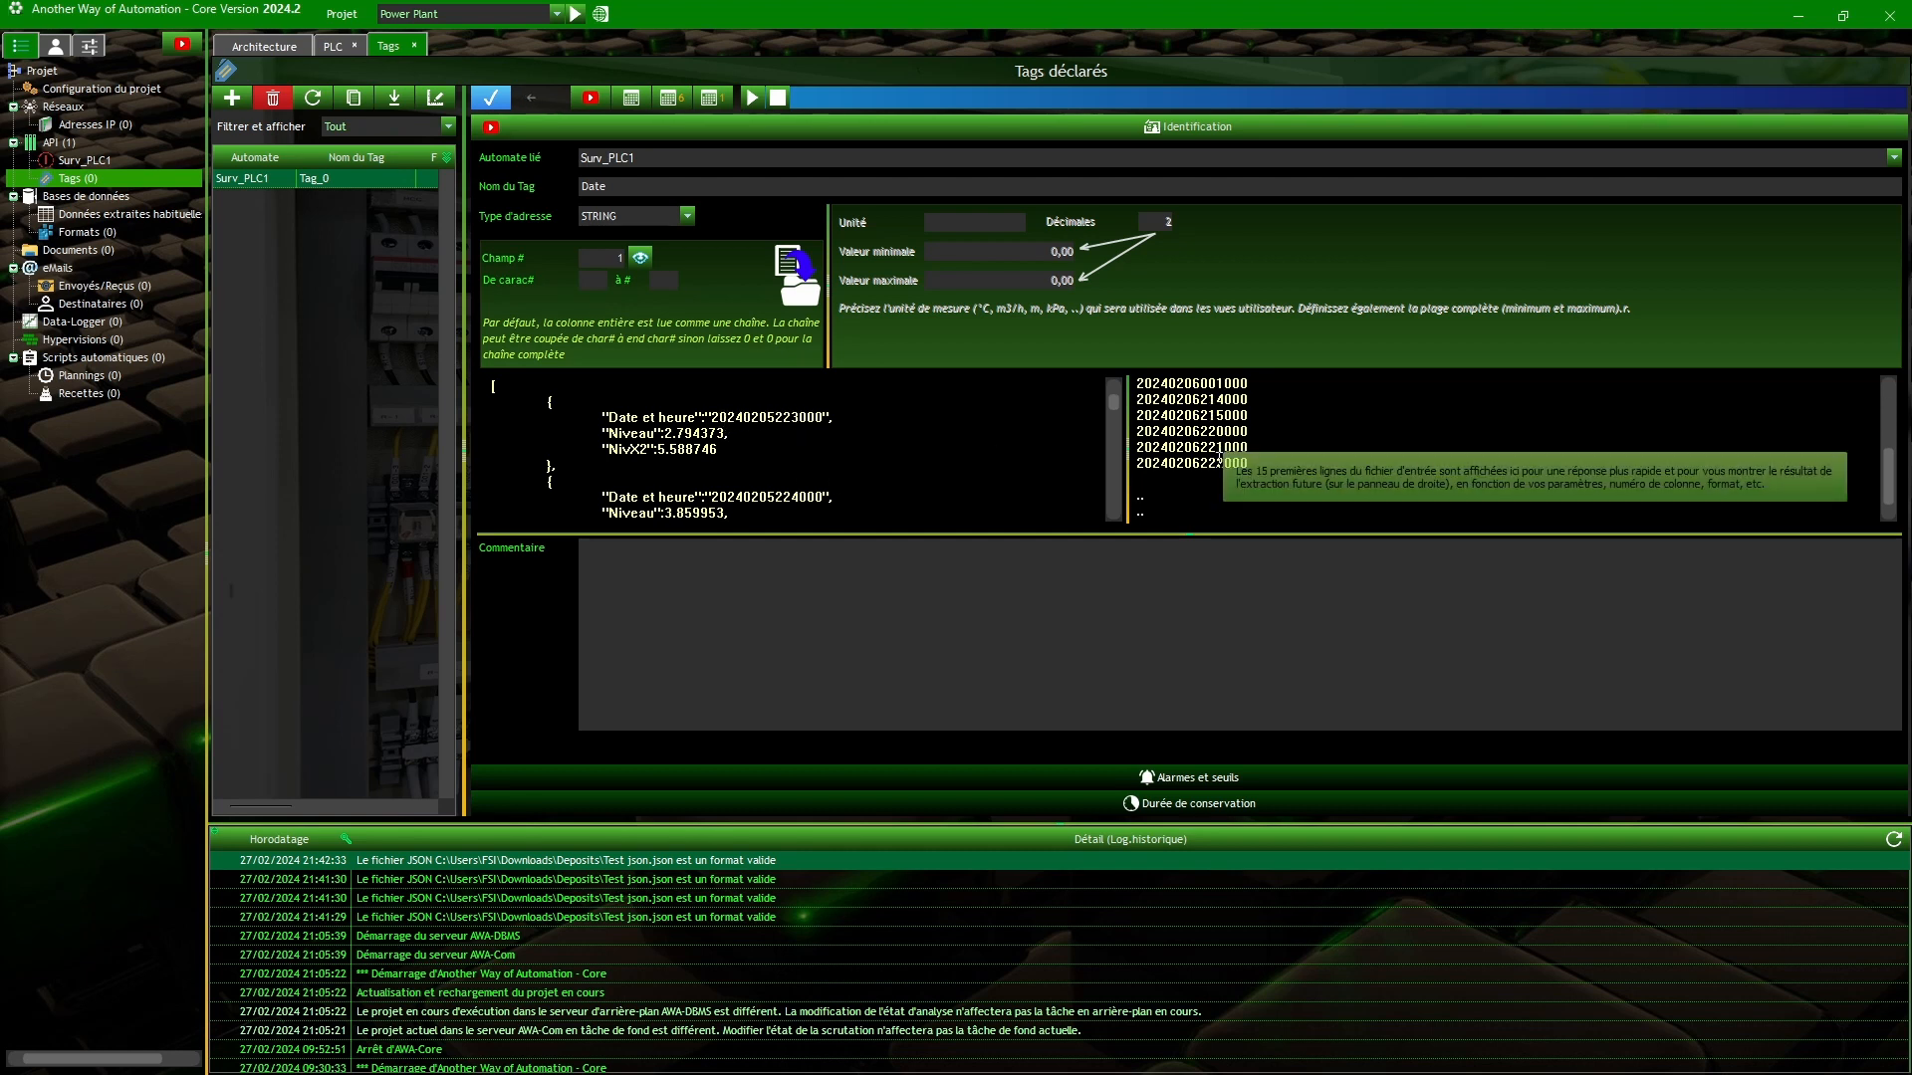
pyautogui.scroll(5, 1184, 505)
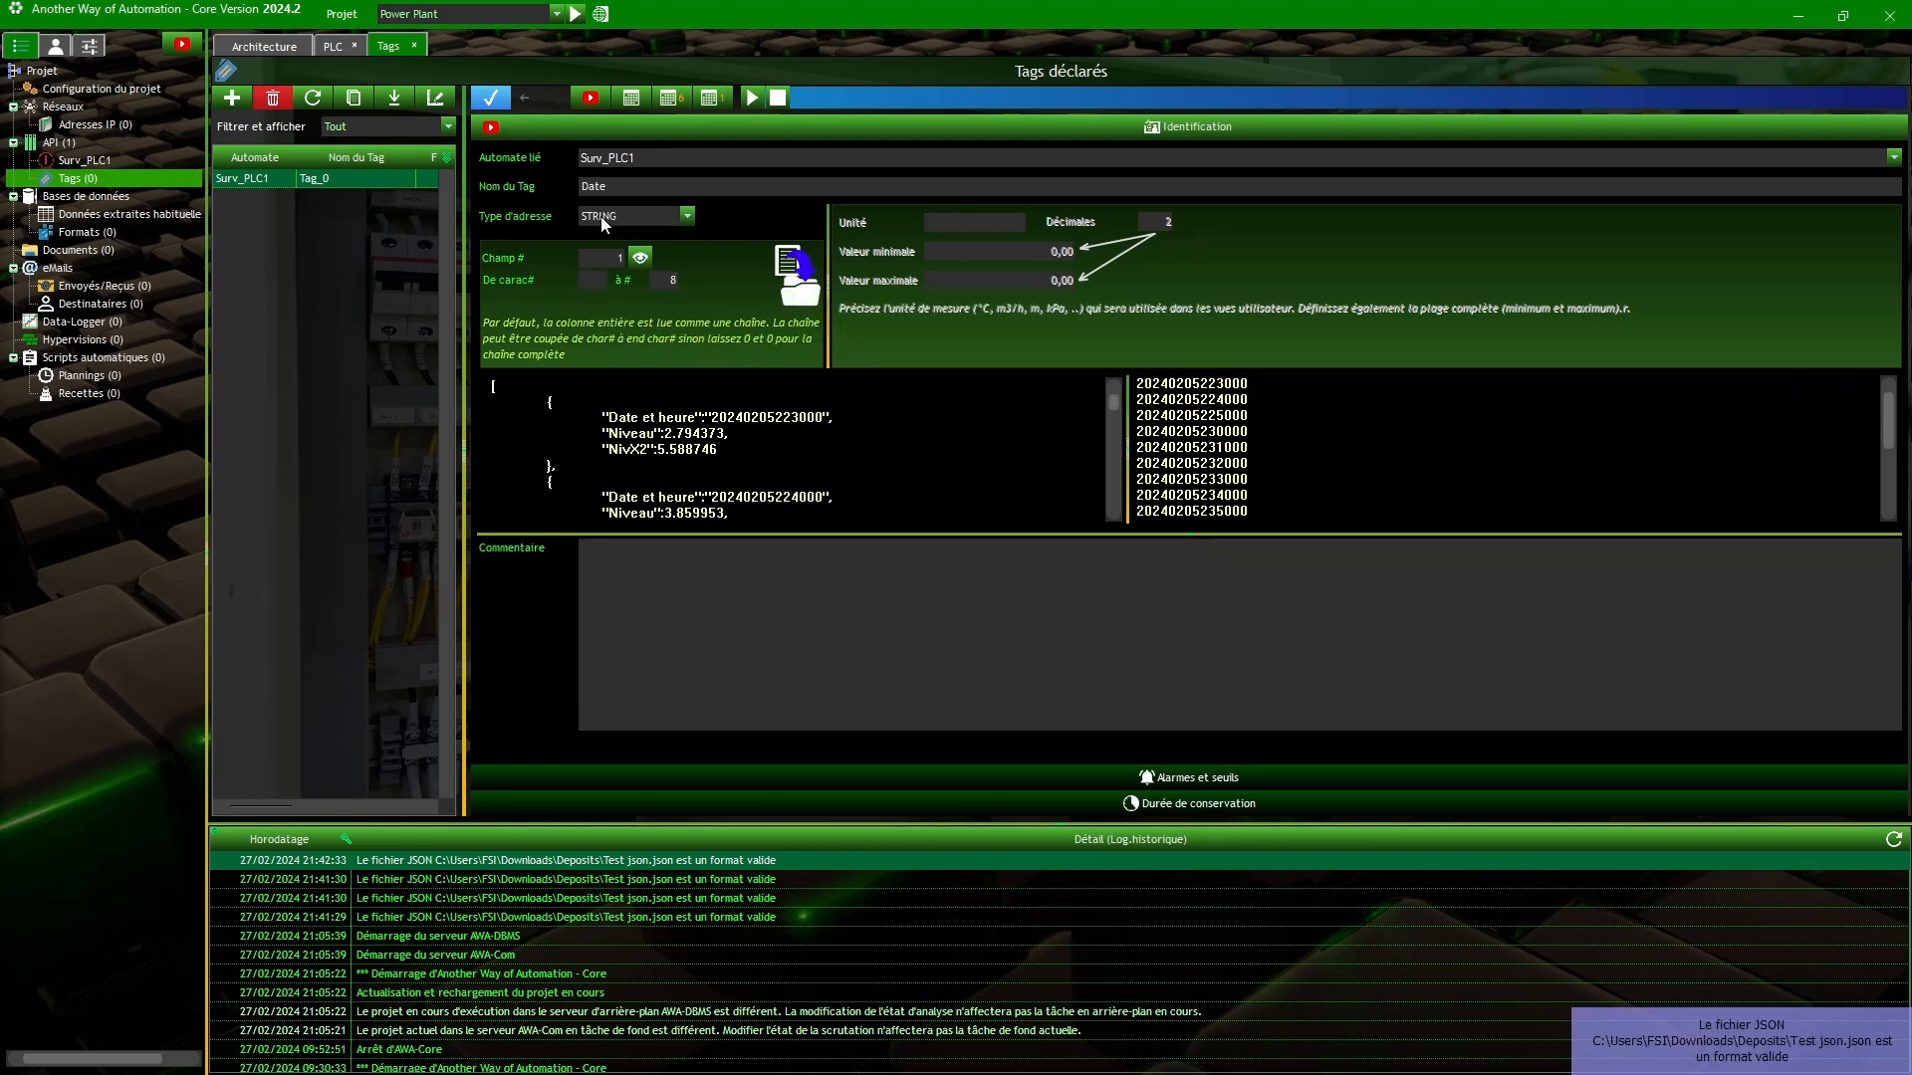
# Step: Preview the Date tag's extraction up to character 8, set its type to DATE with format YYYYMMDD, and save it
pyautogui.click(641, 259)
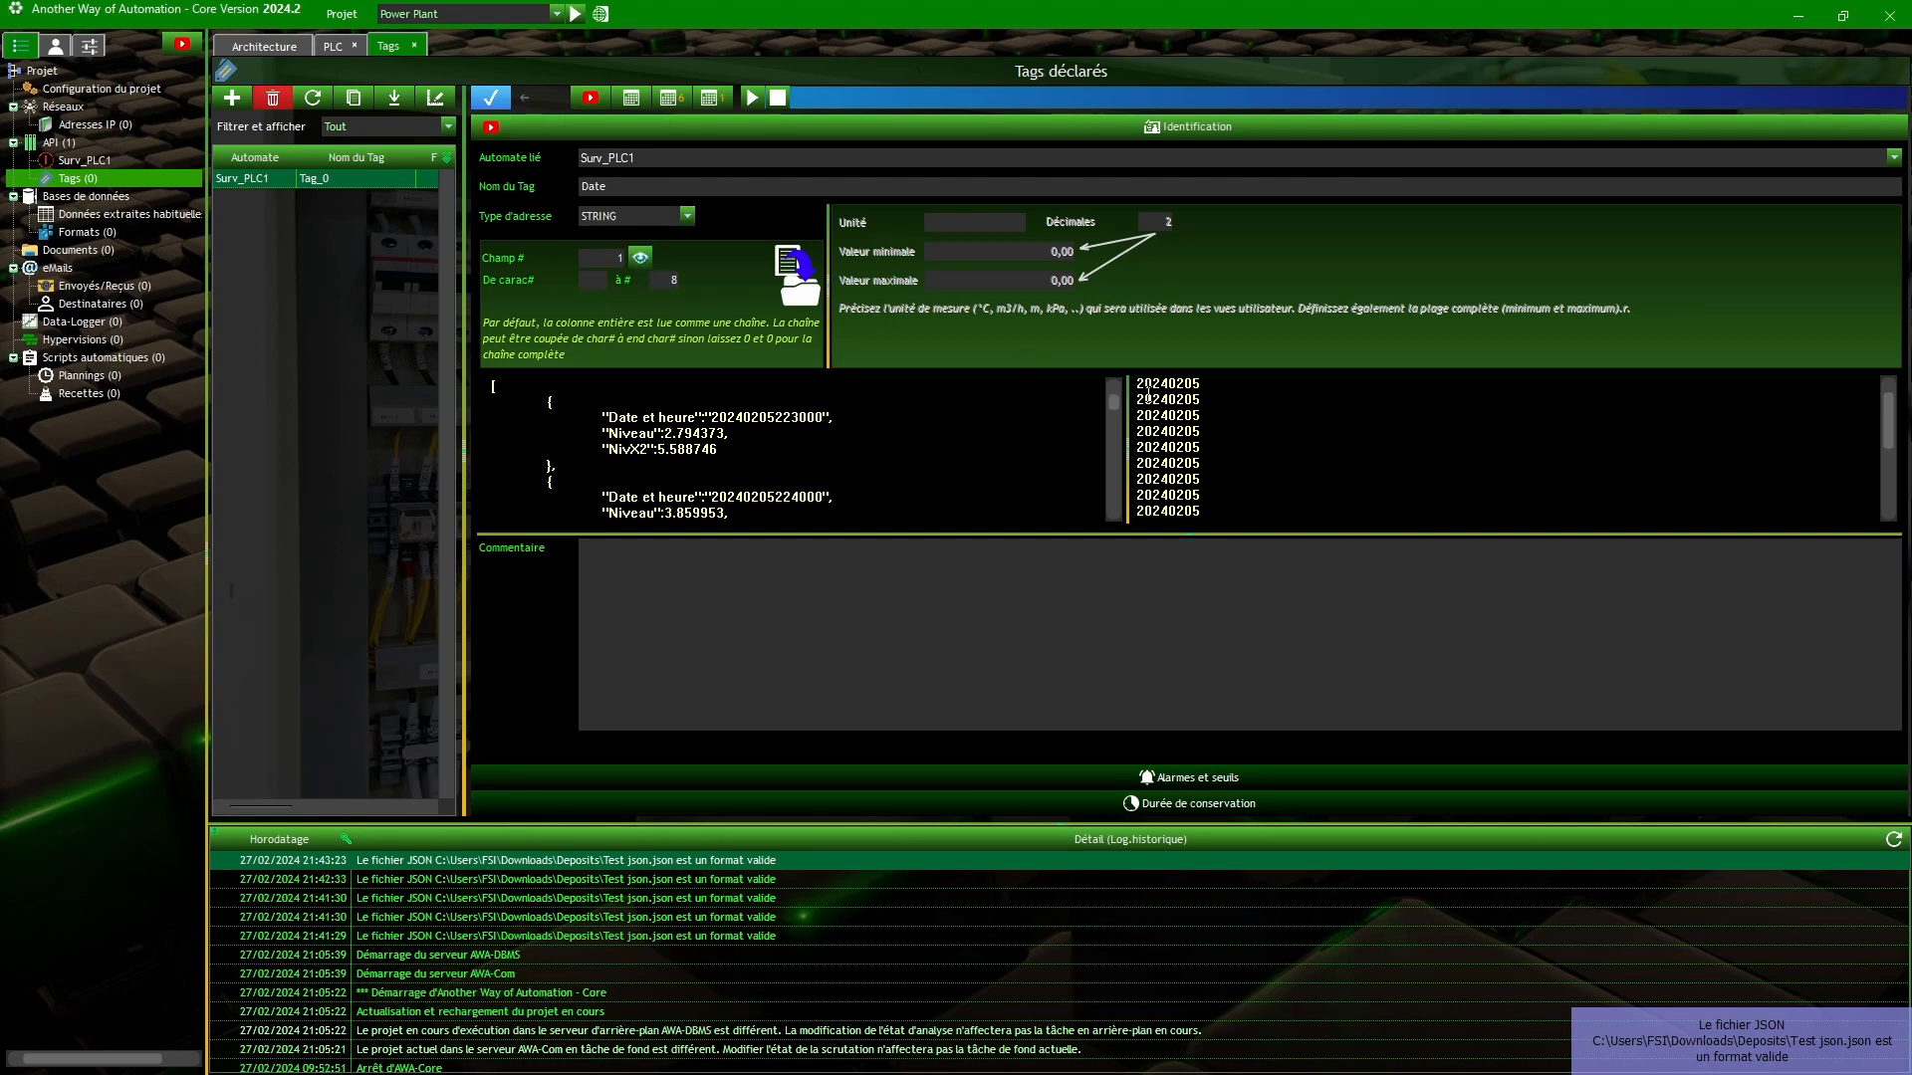
pyautogui.click(604, 217)
pyautogui.click(601, 263)
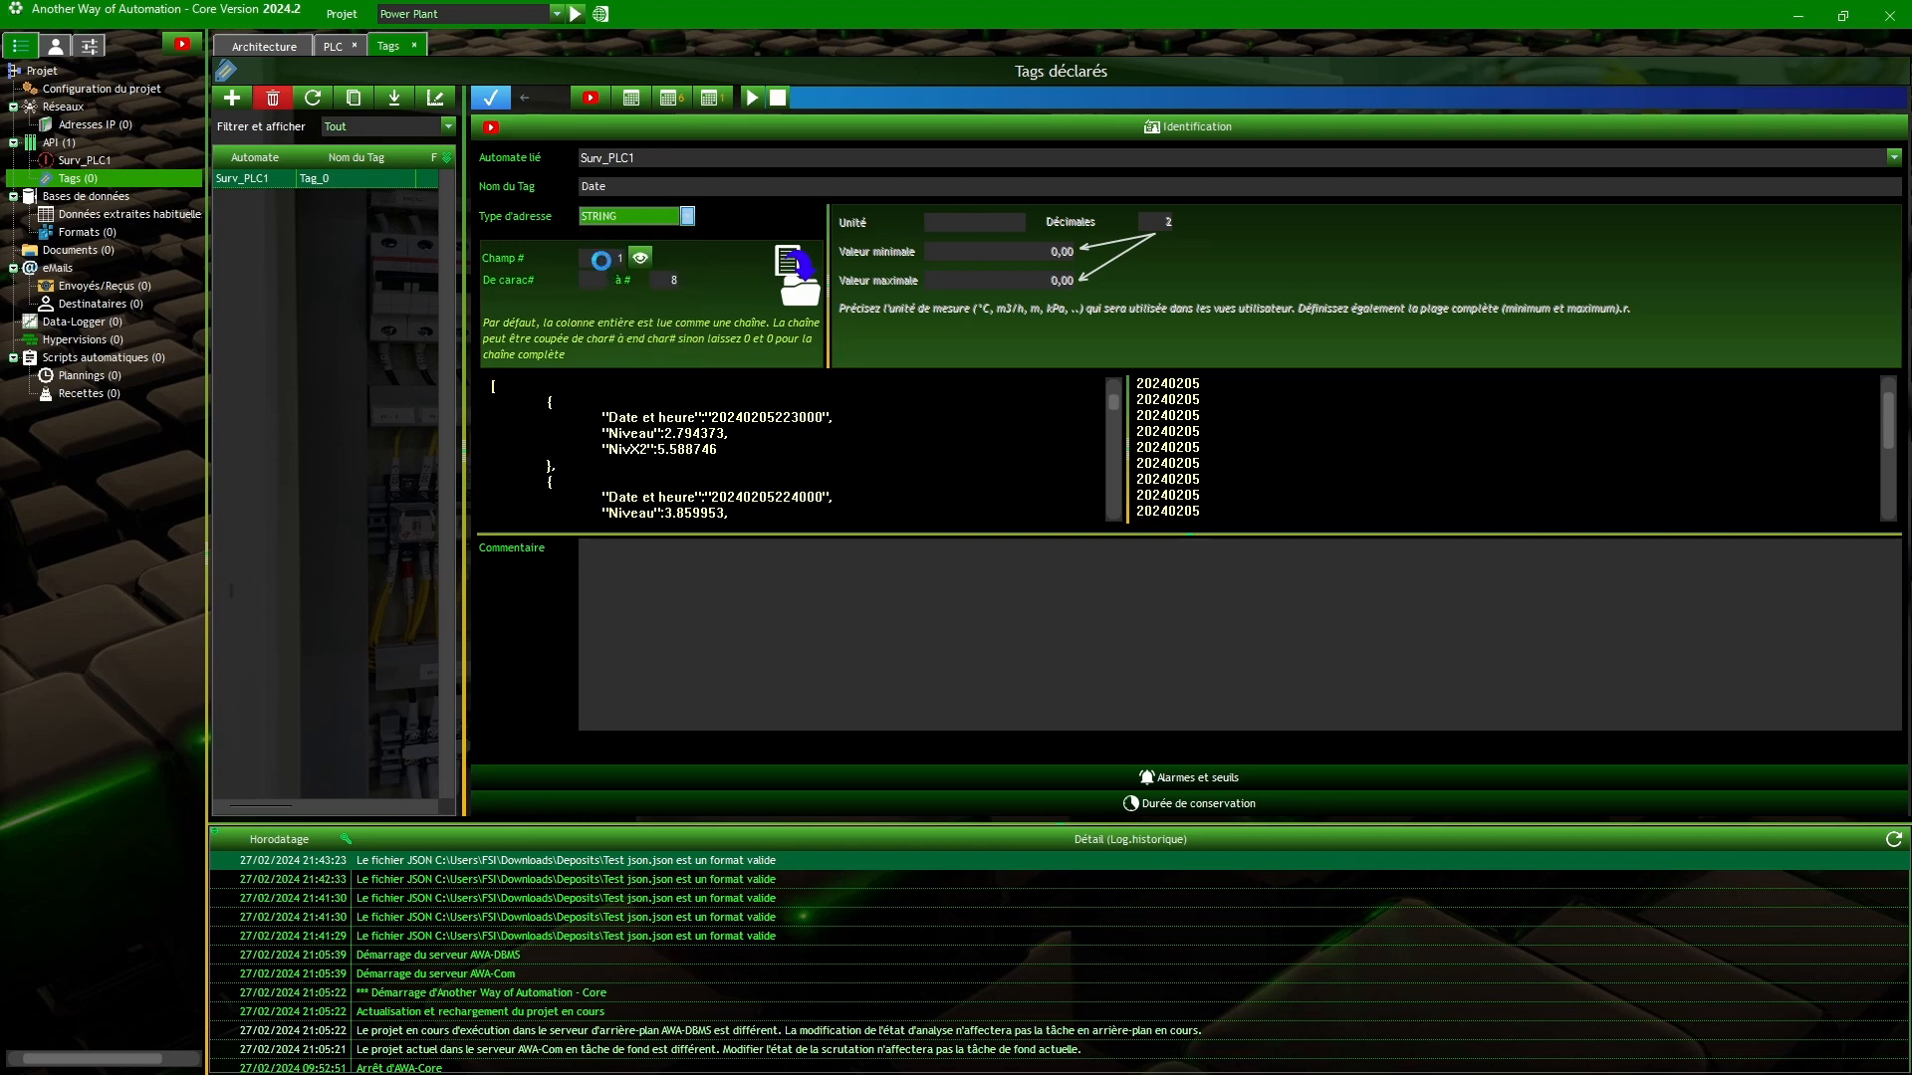
pyautogui.click(675, 302)
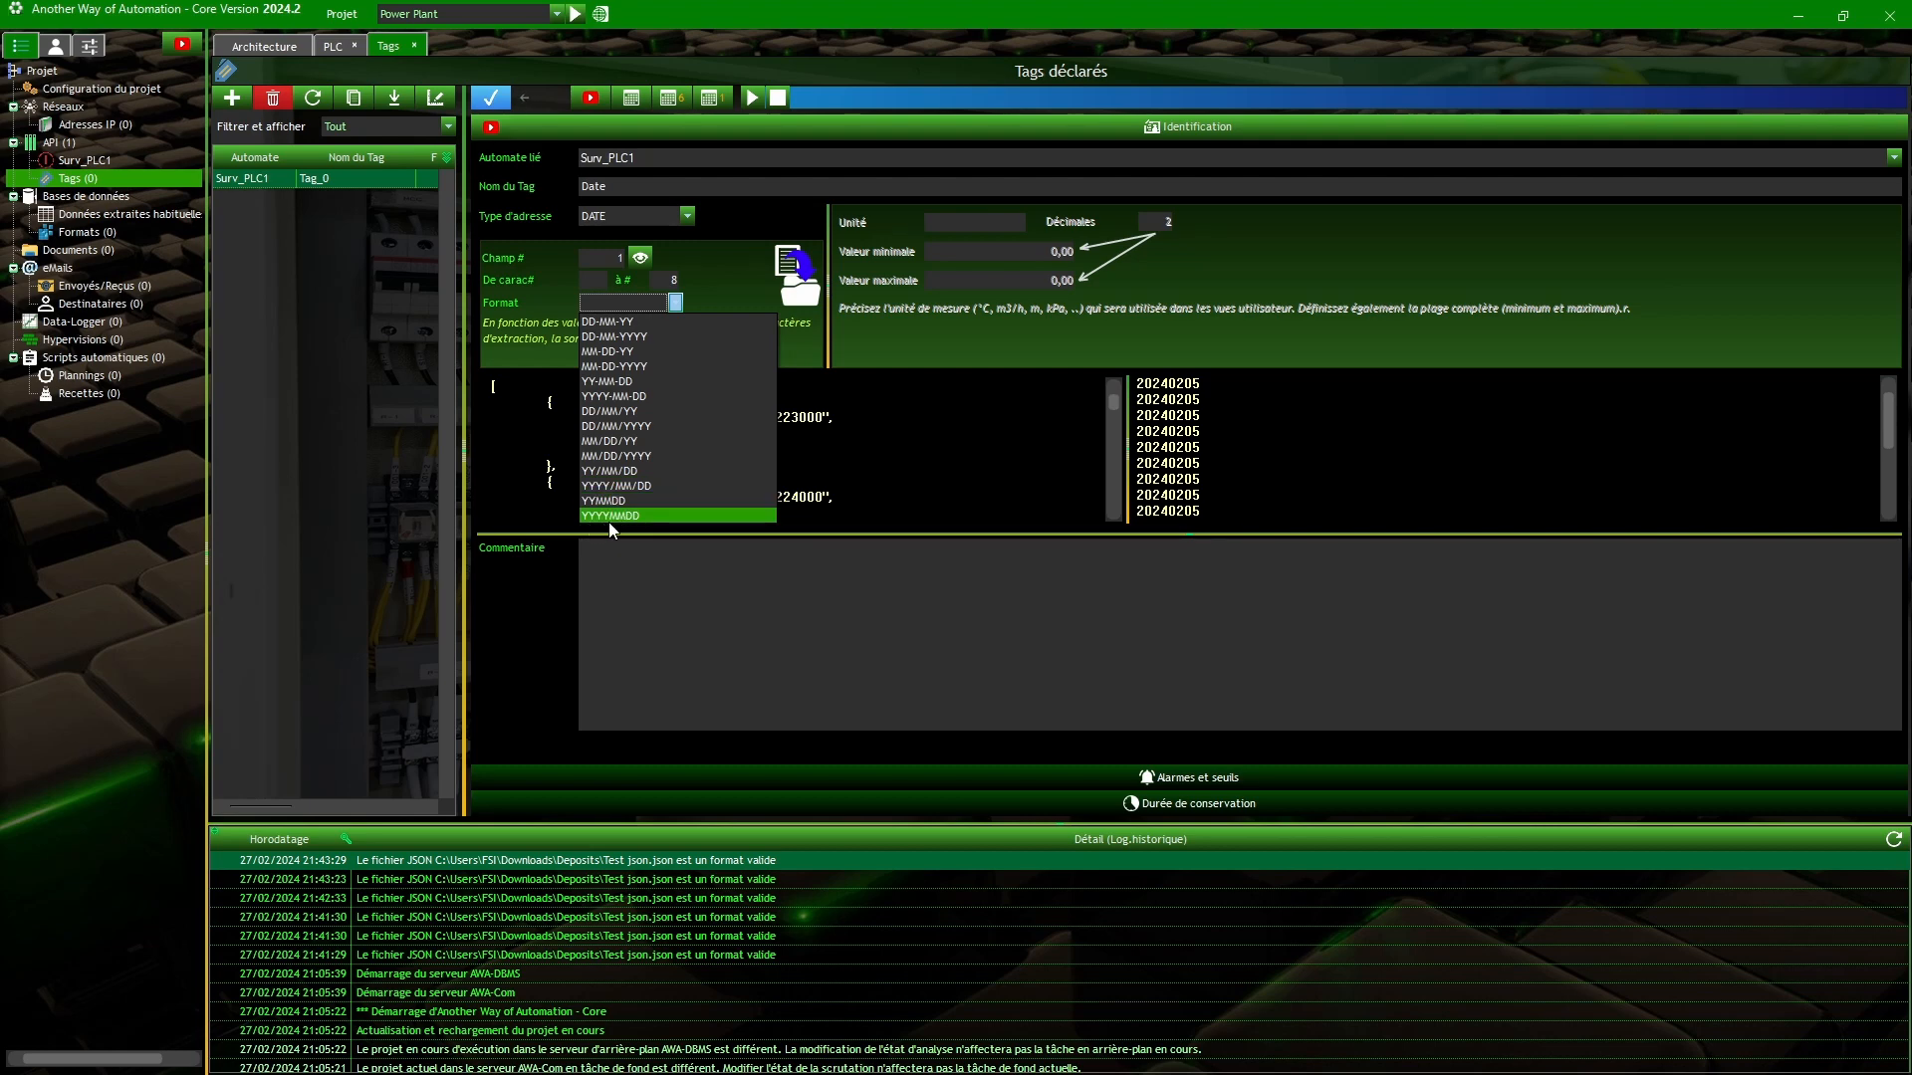
pyautogui.click(641, 515)
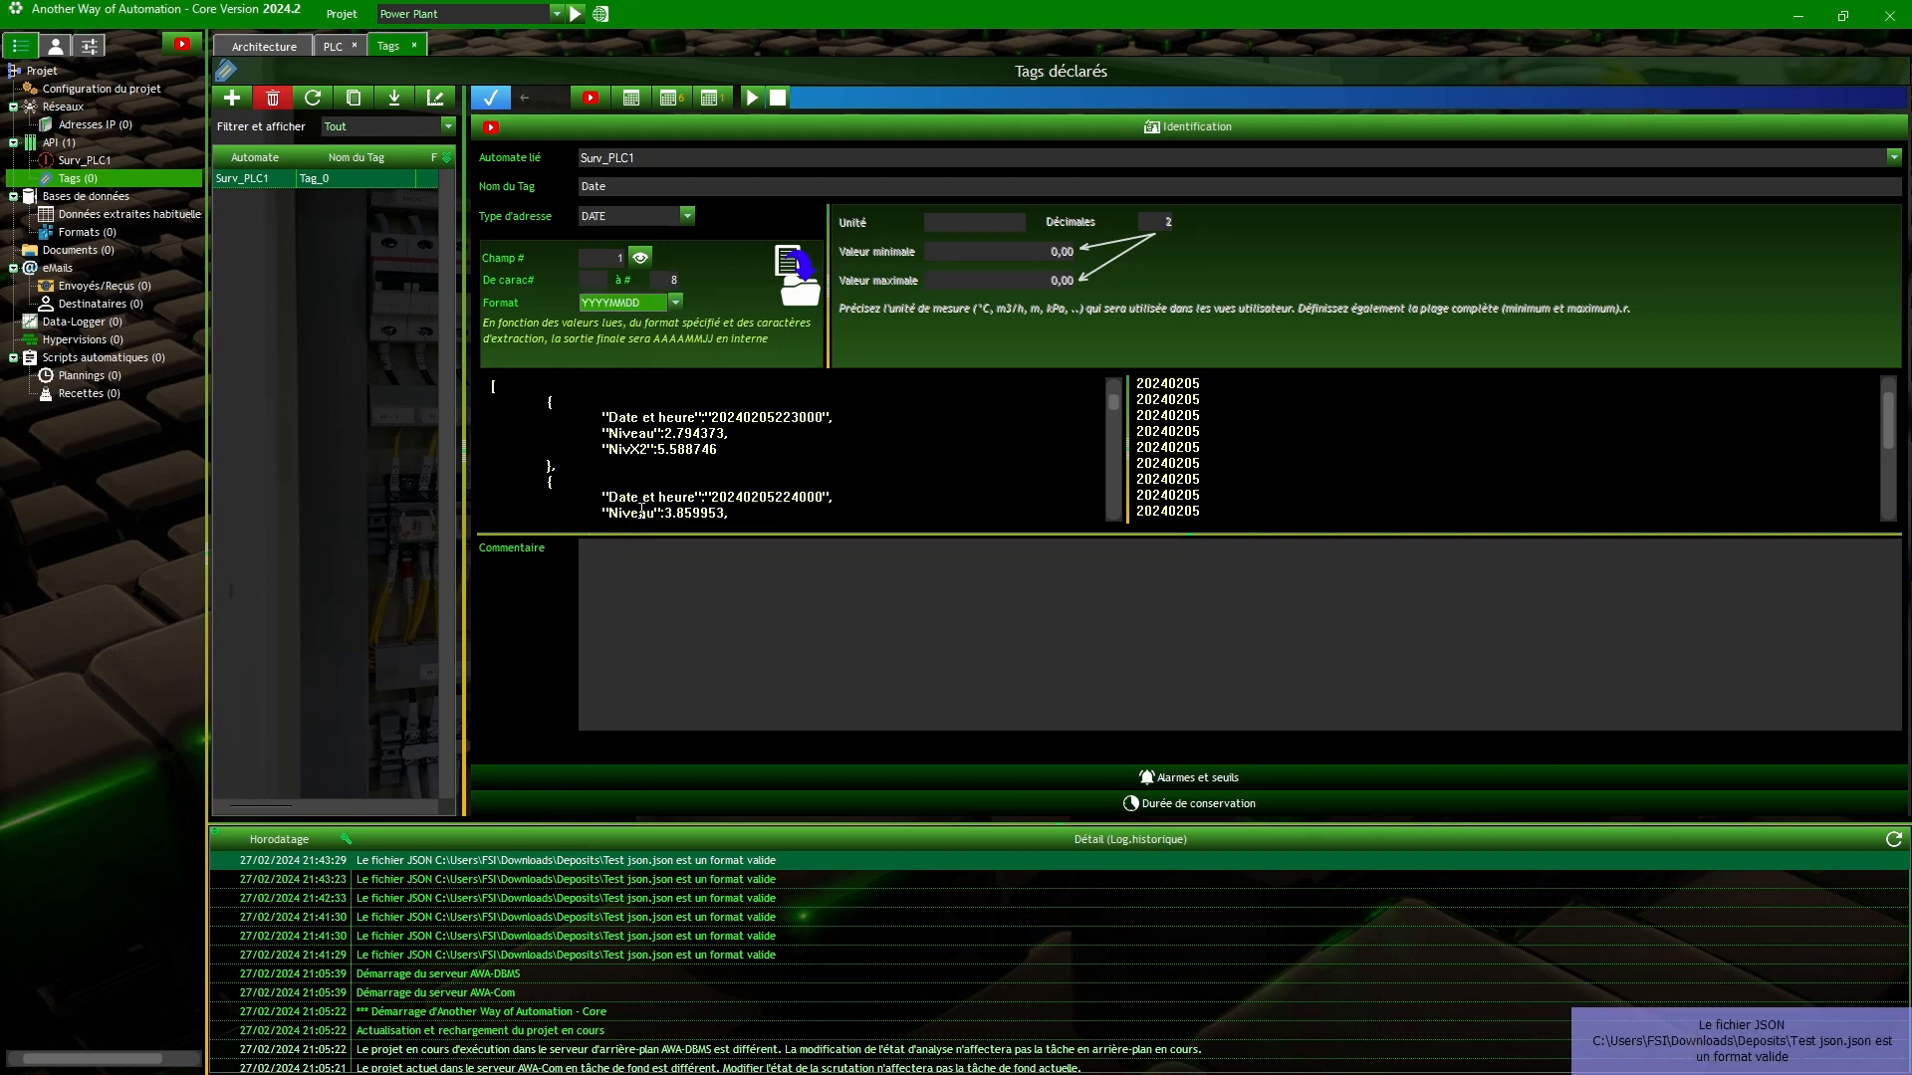
pyautogui.click(491, 98)
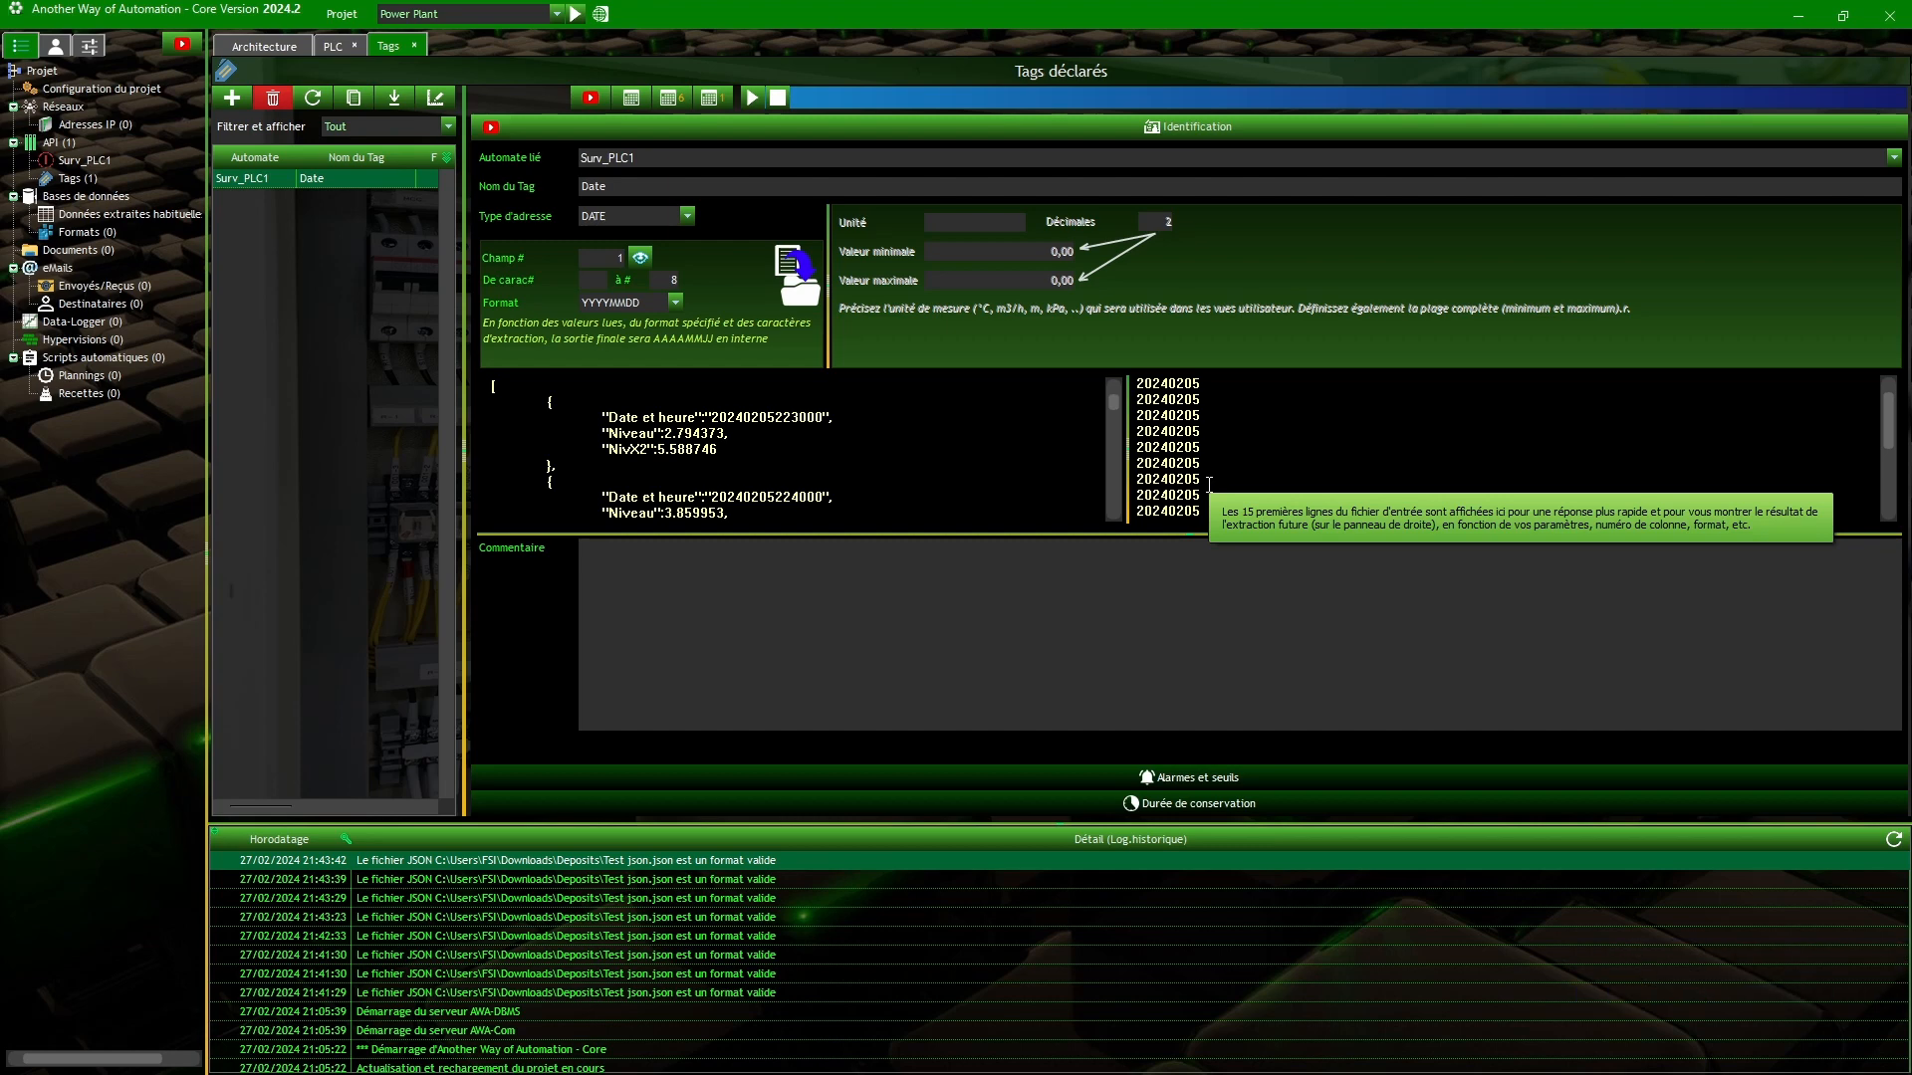
# Step: Add another Surv_PLC1 tag named Heure with the STRING address type
pyautogui.click(233, 99)
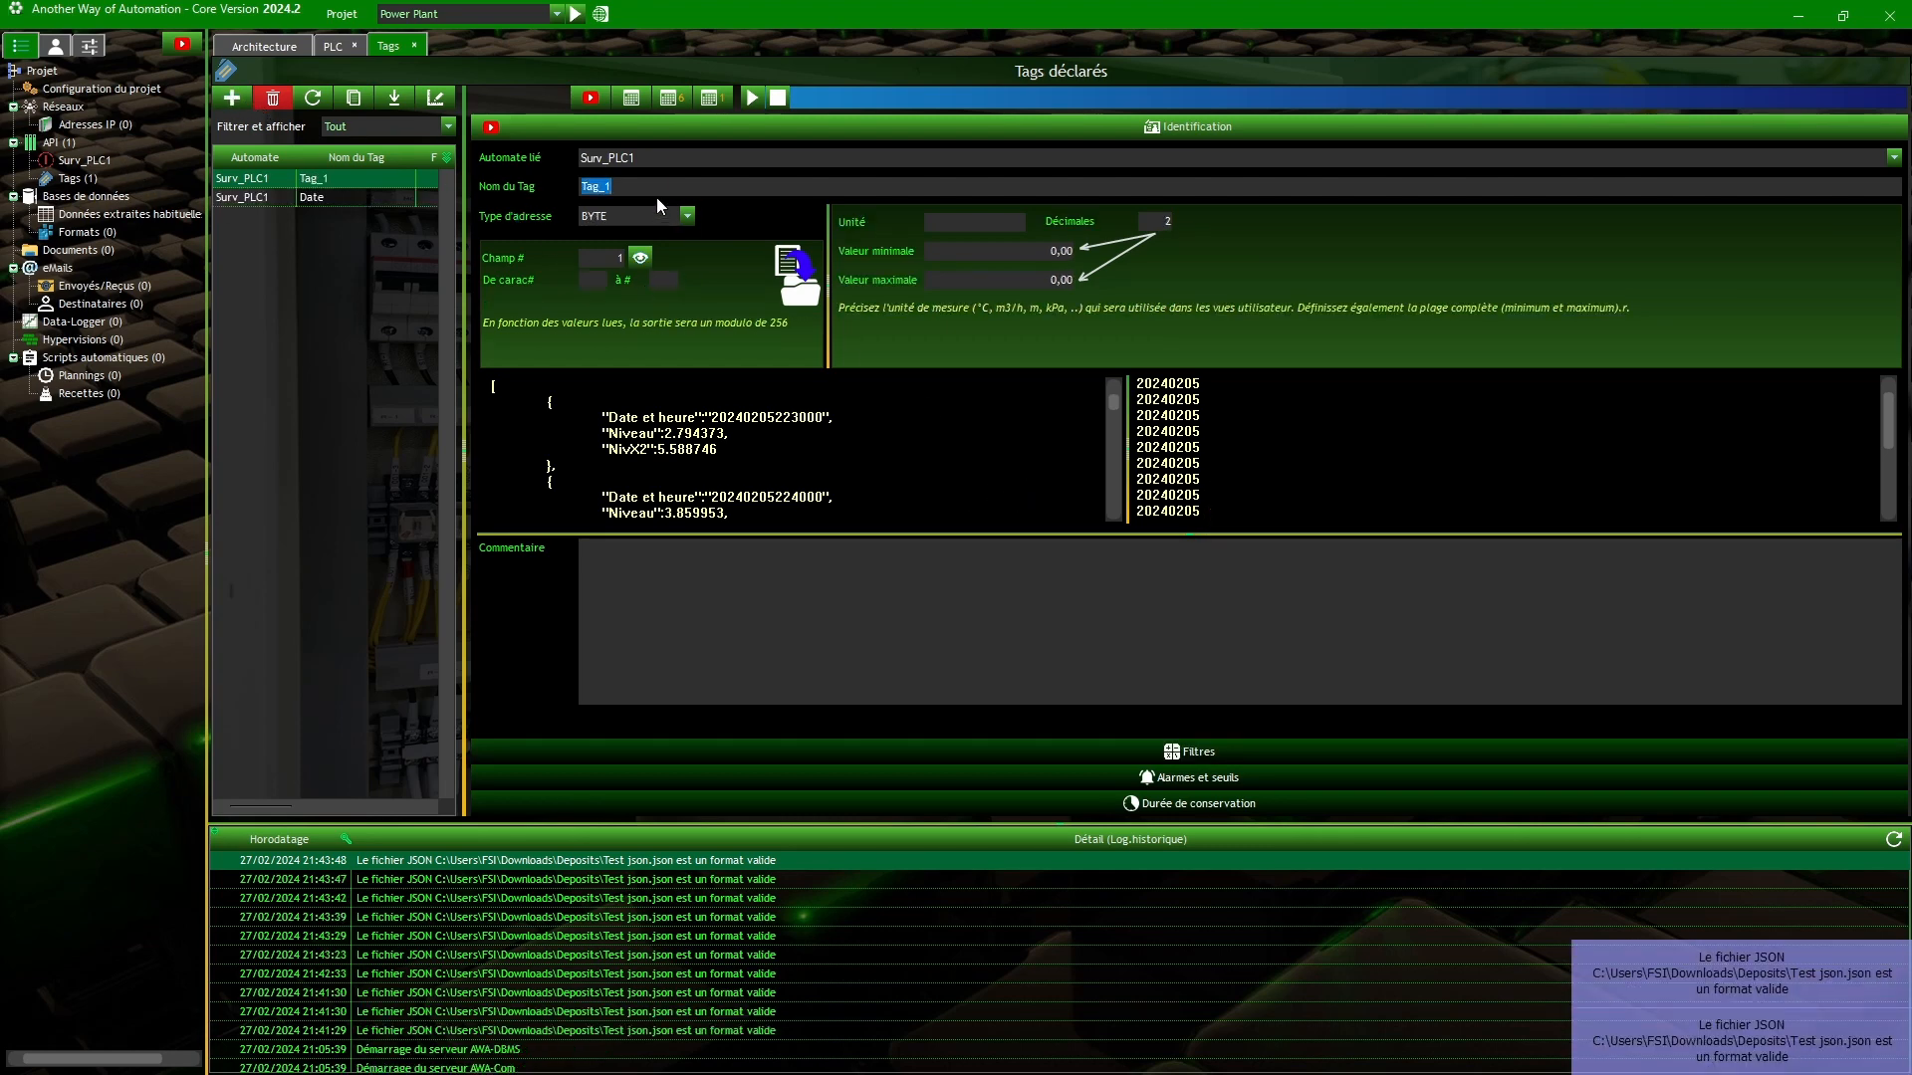
pyautogui.write('Heure')
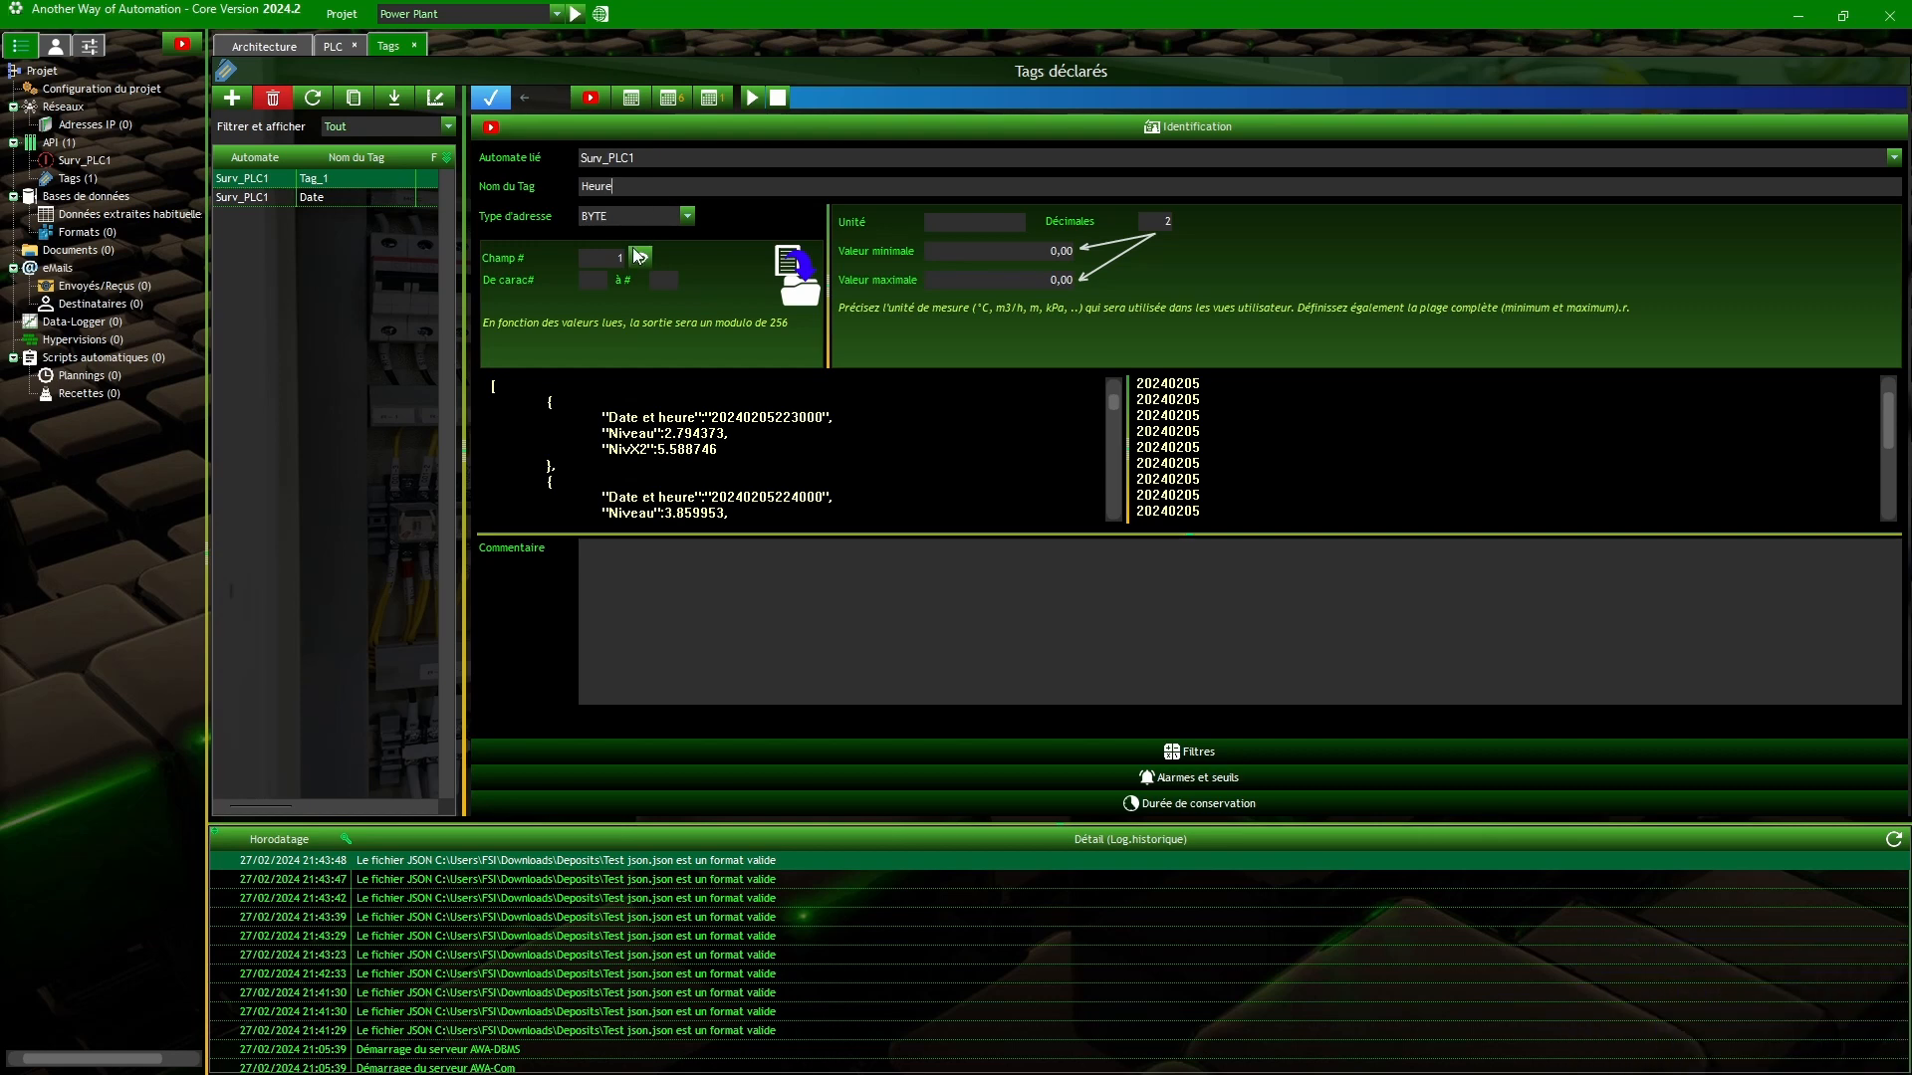
pyautogui.click(654, 220)
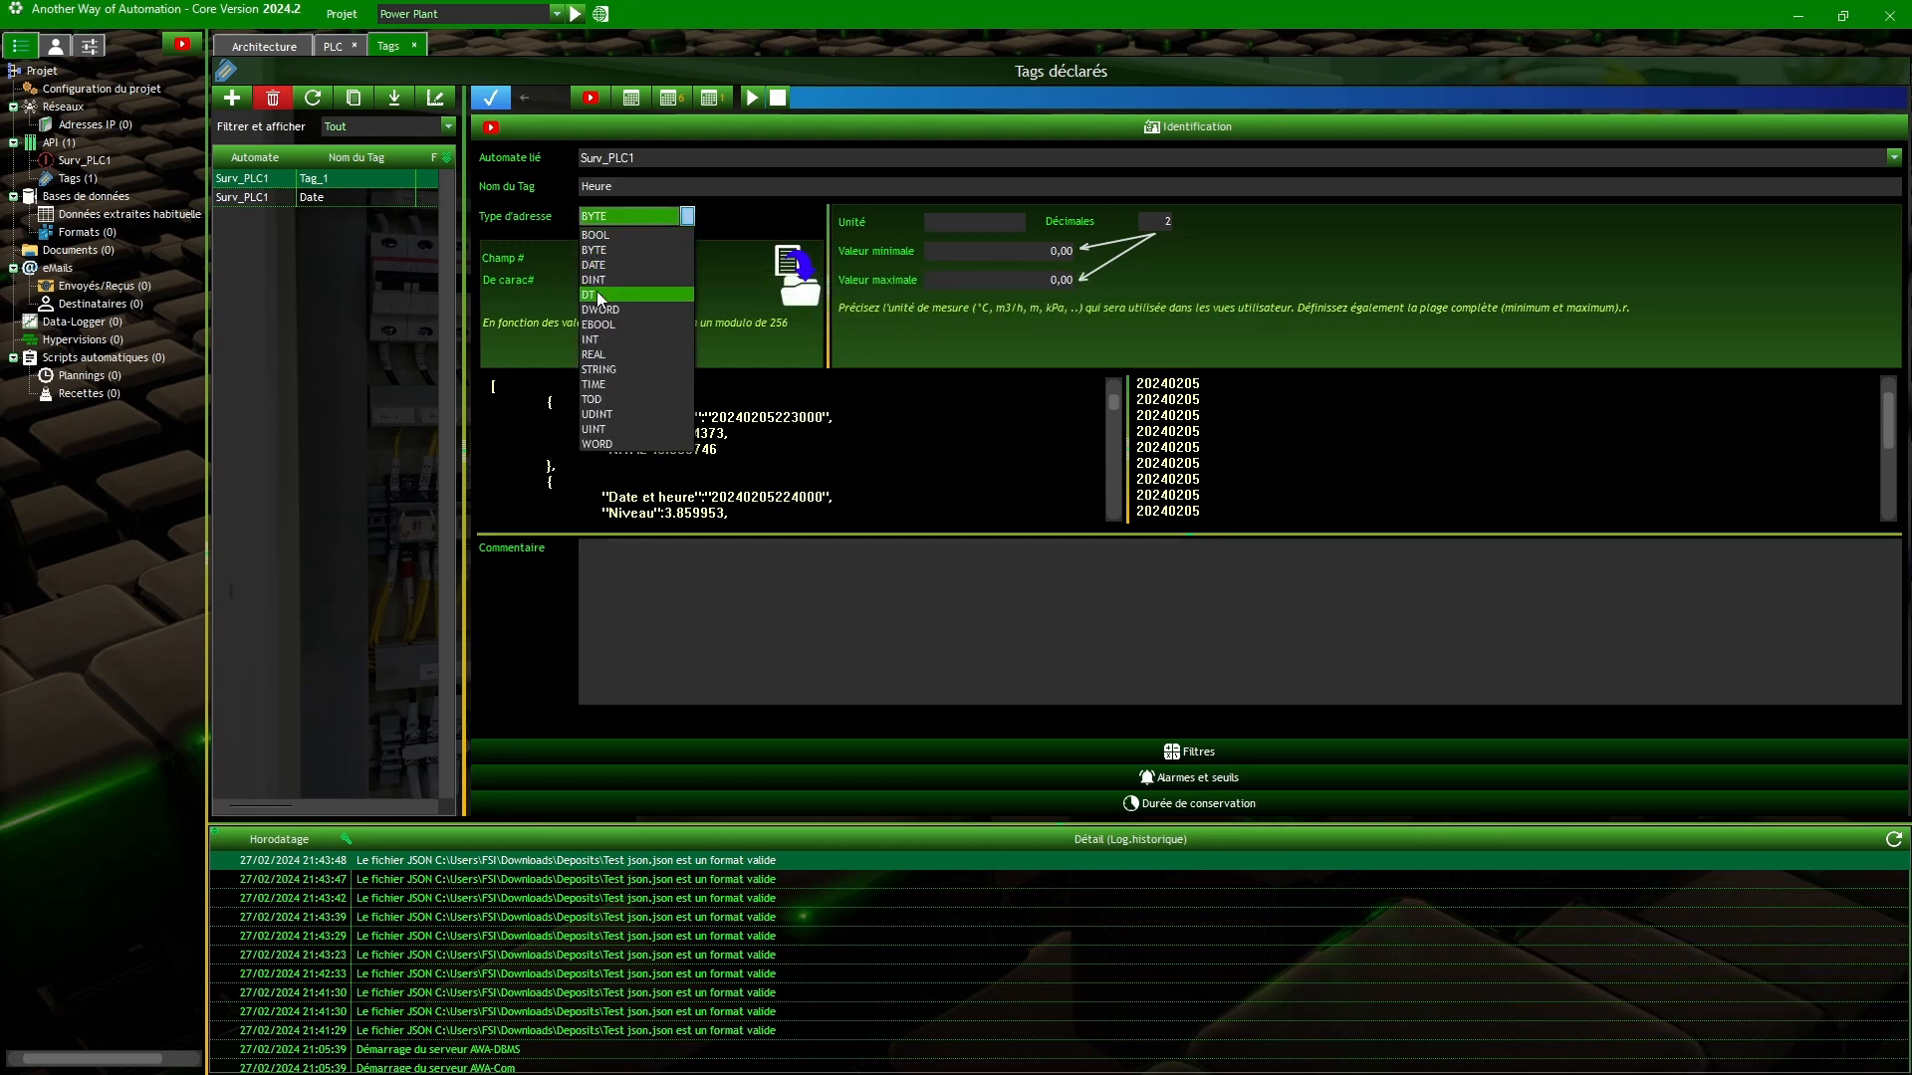
pyautogui.click(603, 371)
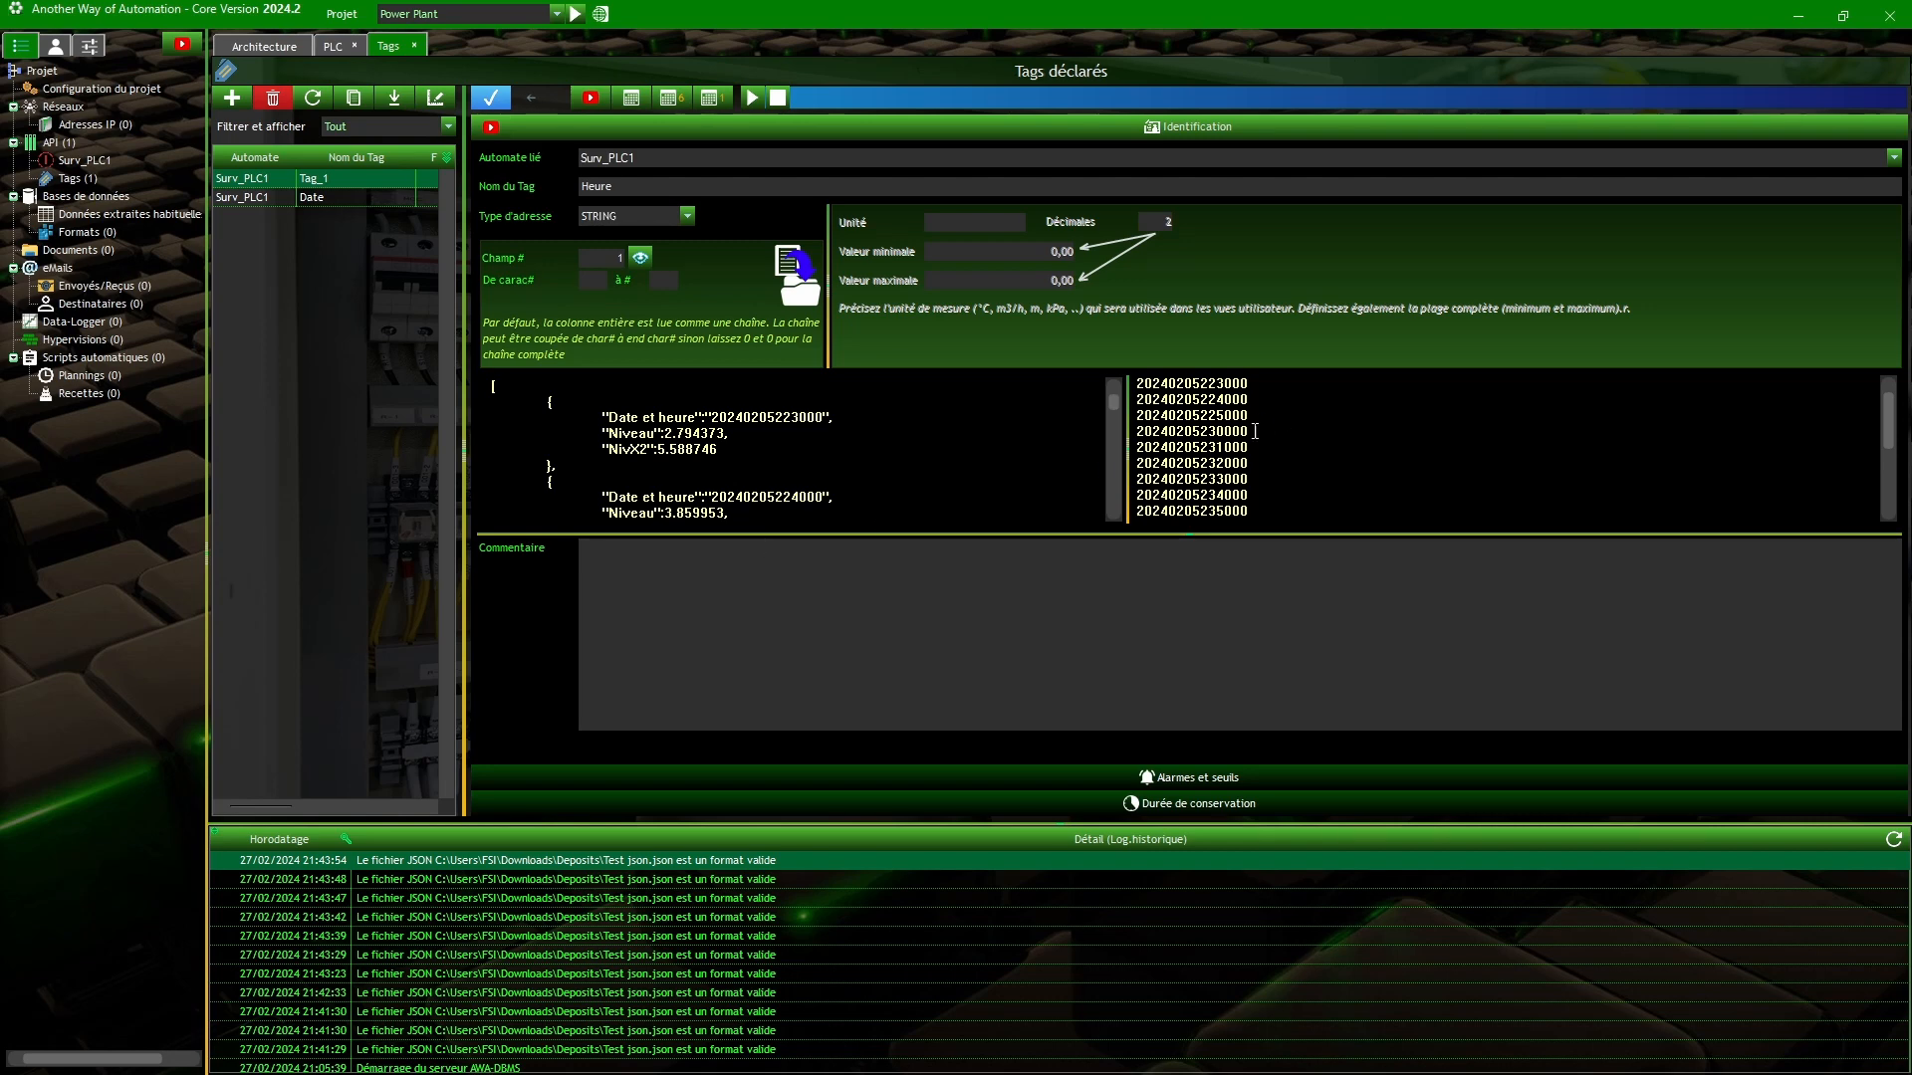
# Step: Try starting the Heure tag's extraction at character 9 and preview the resulting values
pyautogui.moveTo(1183, 399)
pyautogui.click(607, 283)
pyautogui.write('9')
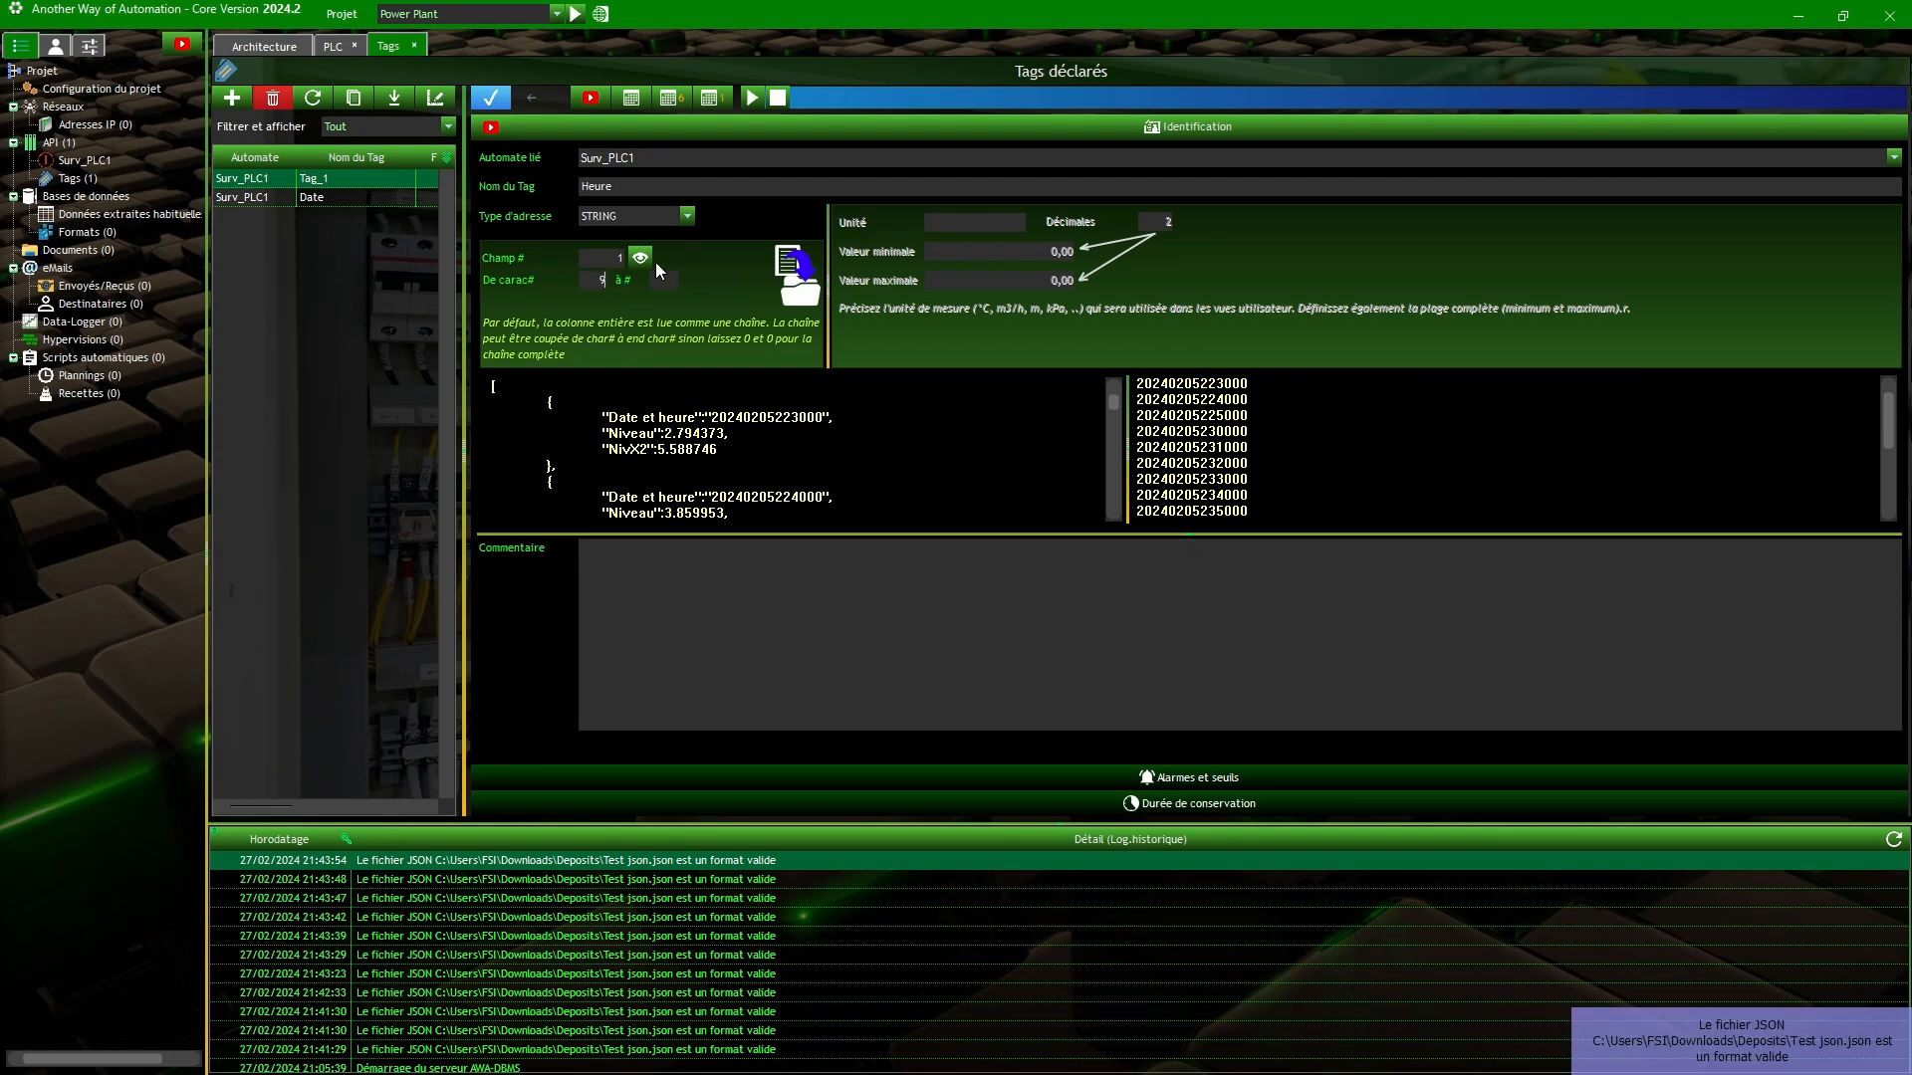
pyautogui.click(642, 257)
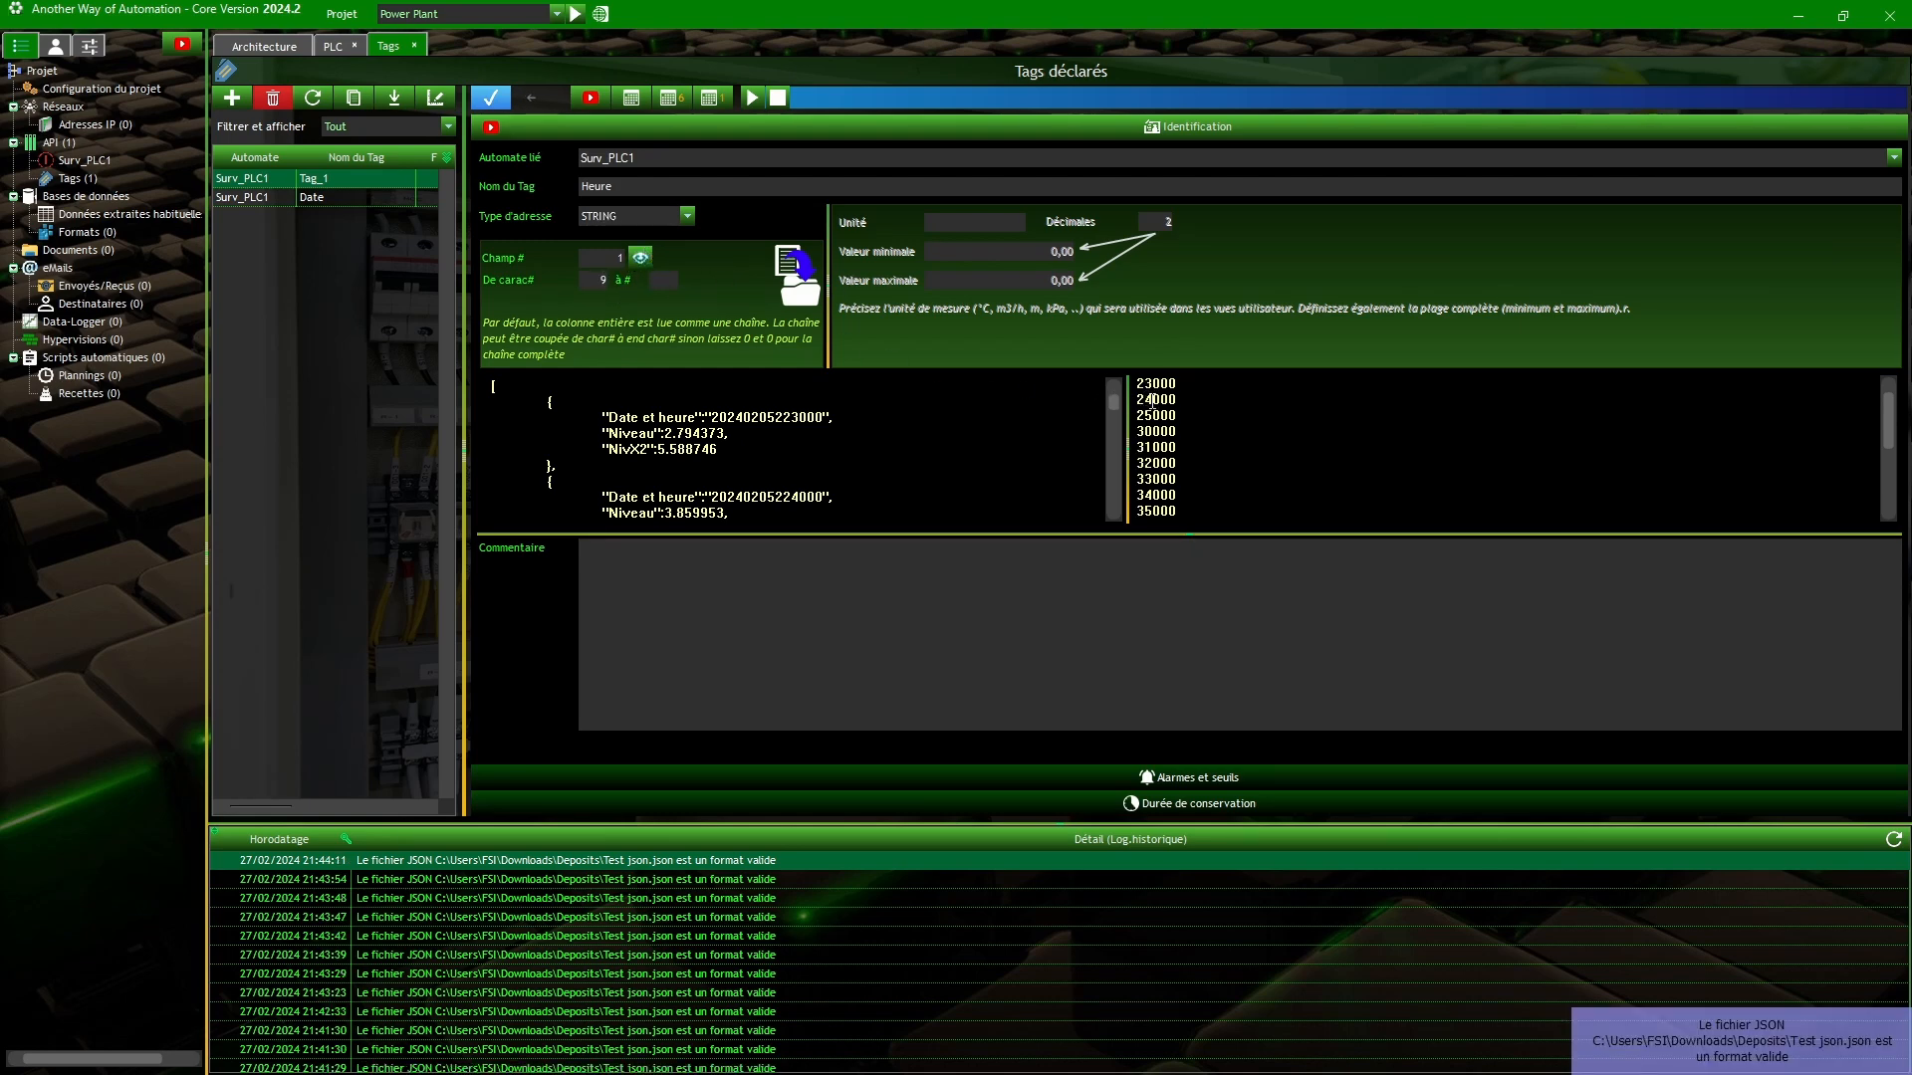
# Step: Set the Heure tag's extraction to start at character 8 and preview the extracted values
pyautogui.doubleClick(592, 281)
pyautogui.write('8')
pyautogui.click(641, 257)
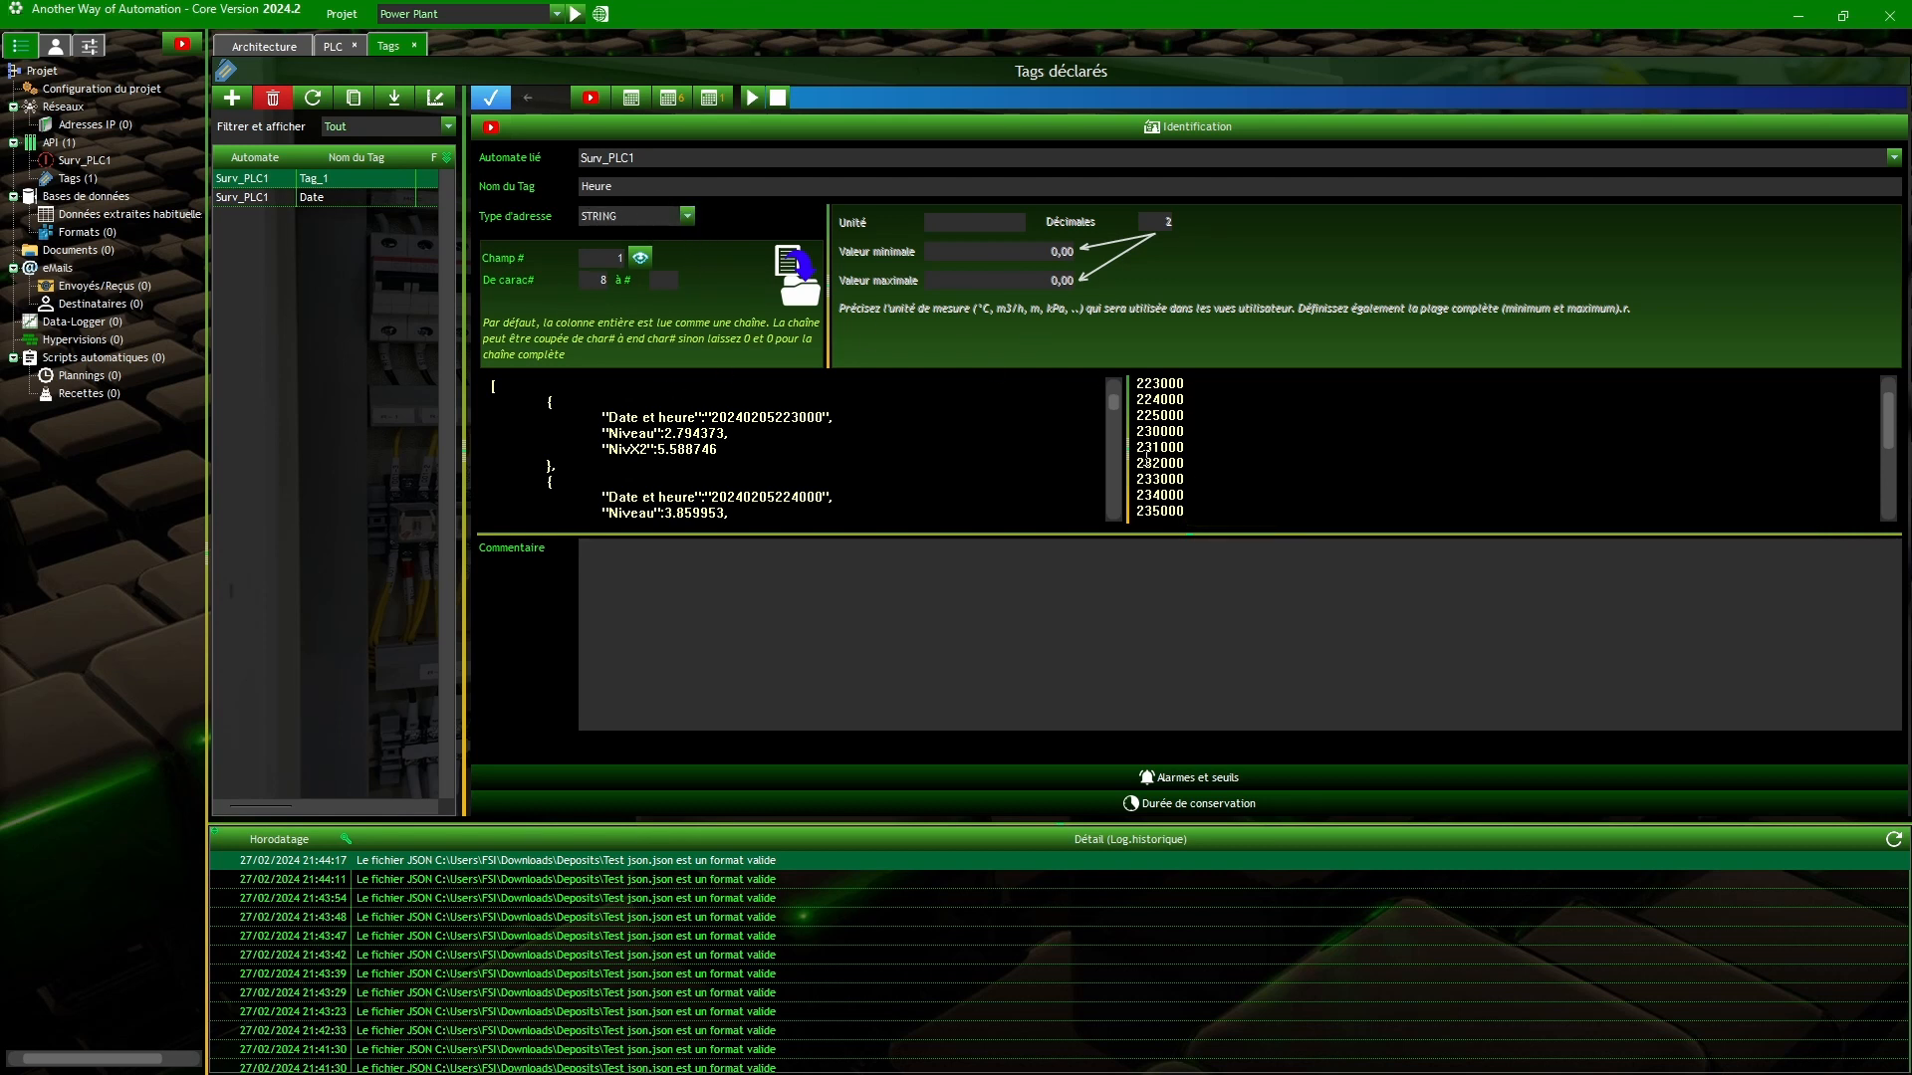
# Step: Change the Heure tag's address type to TIME with format HHMMSS, save it and preview the extraction
pyautogui.click(686, 217)
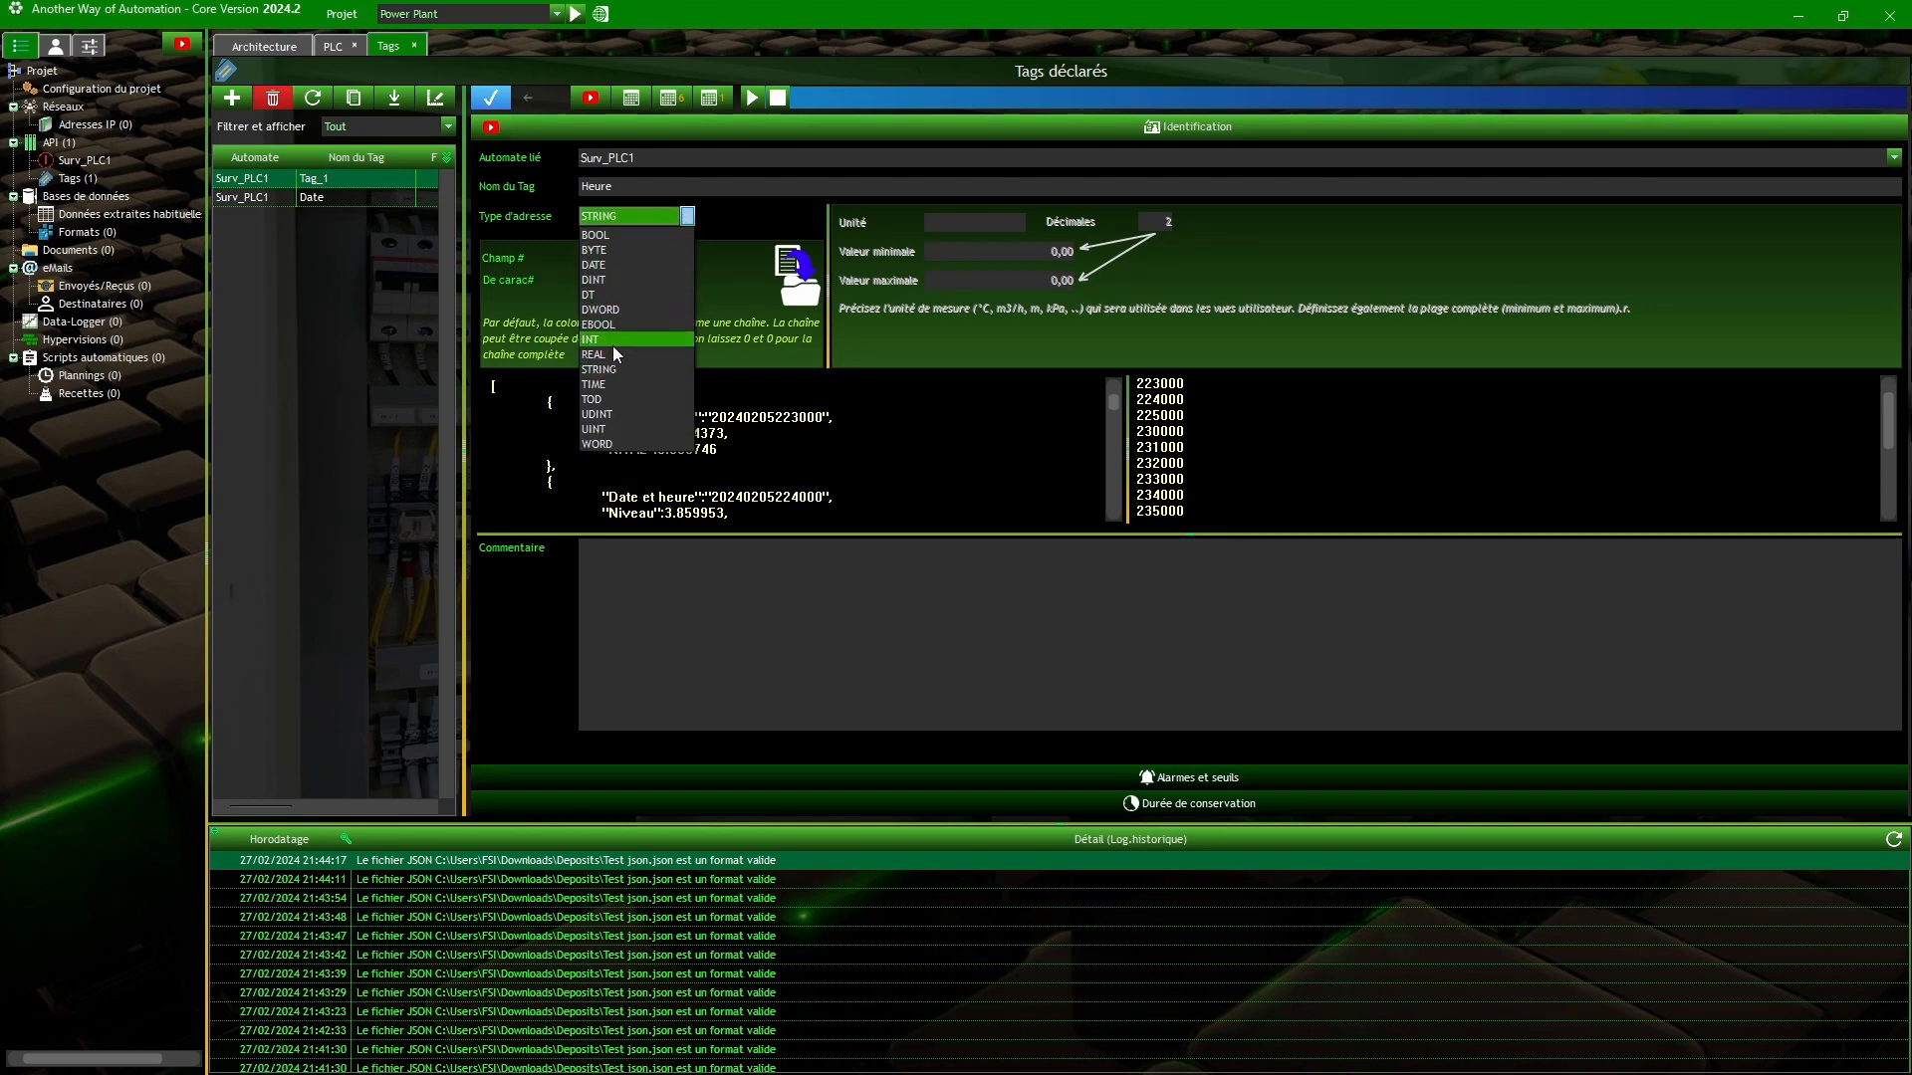
pyautogui.click(612, 384)
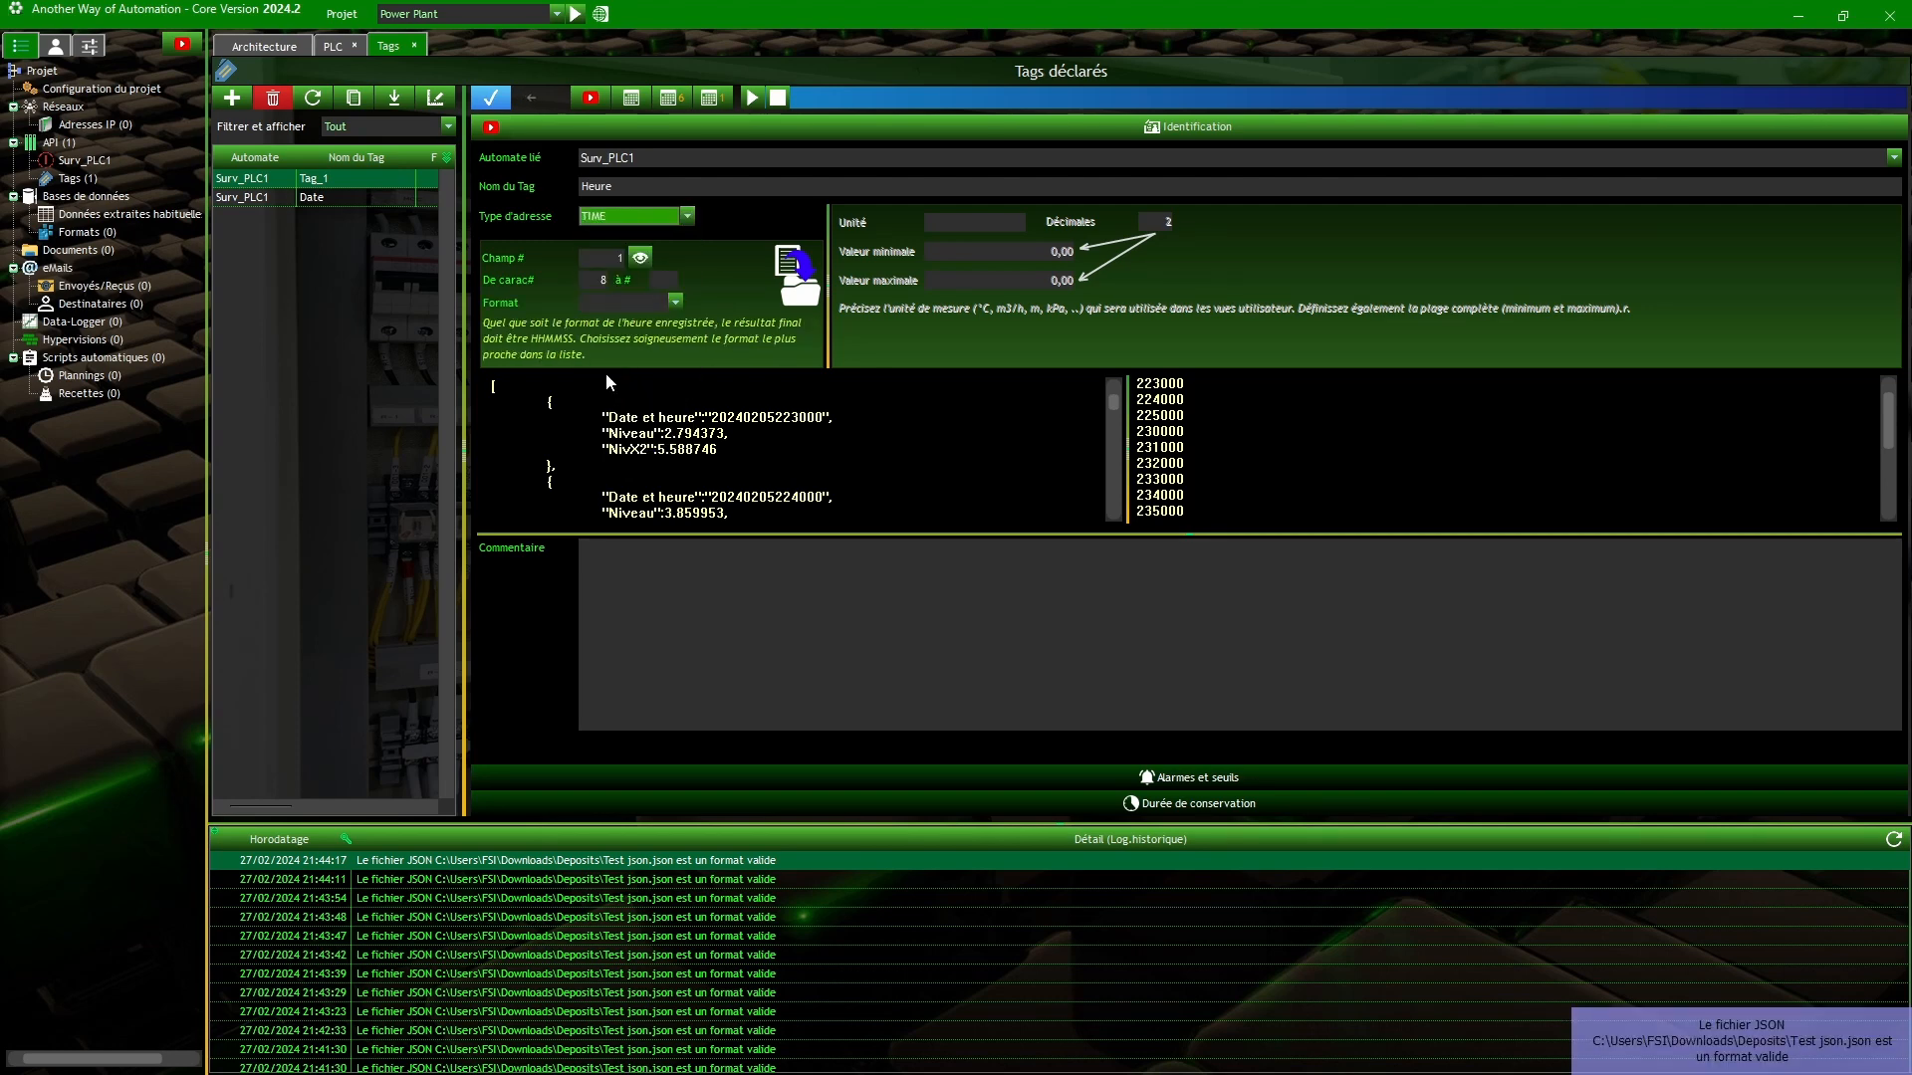
pyautogui.click(677, 300)
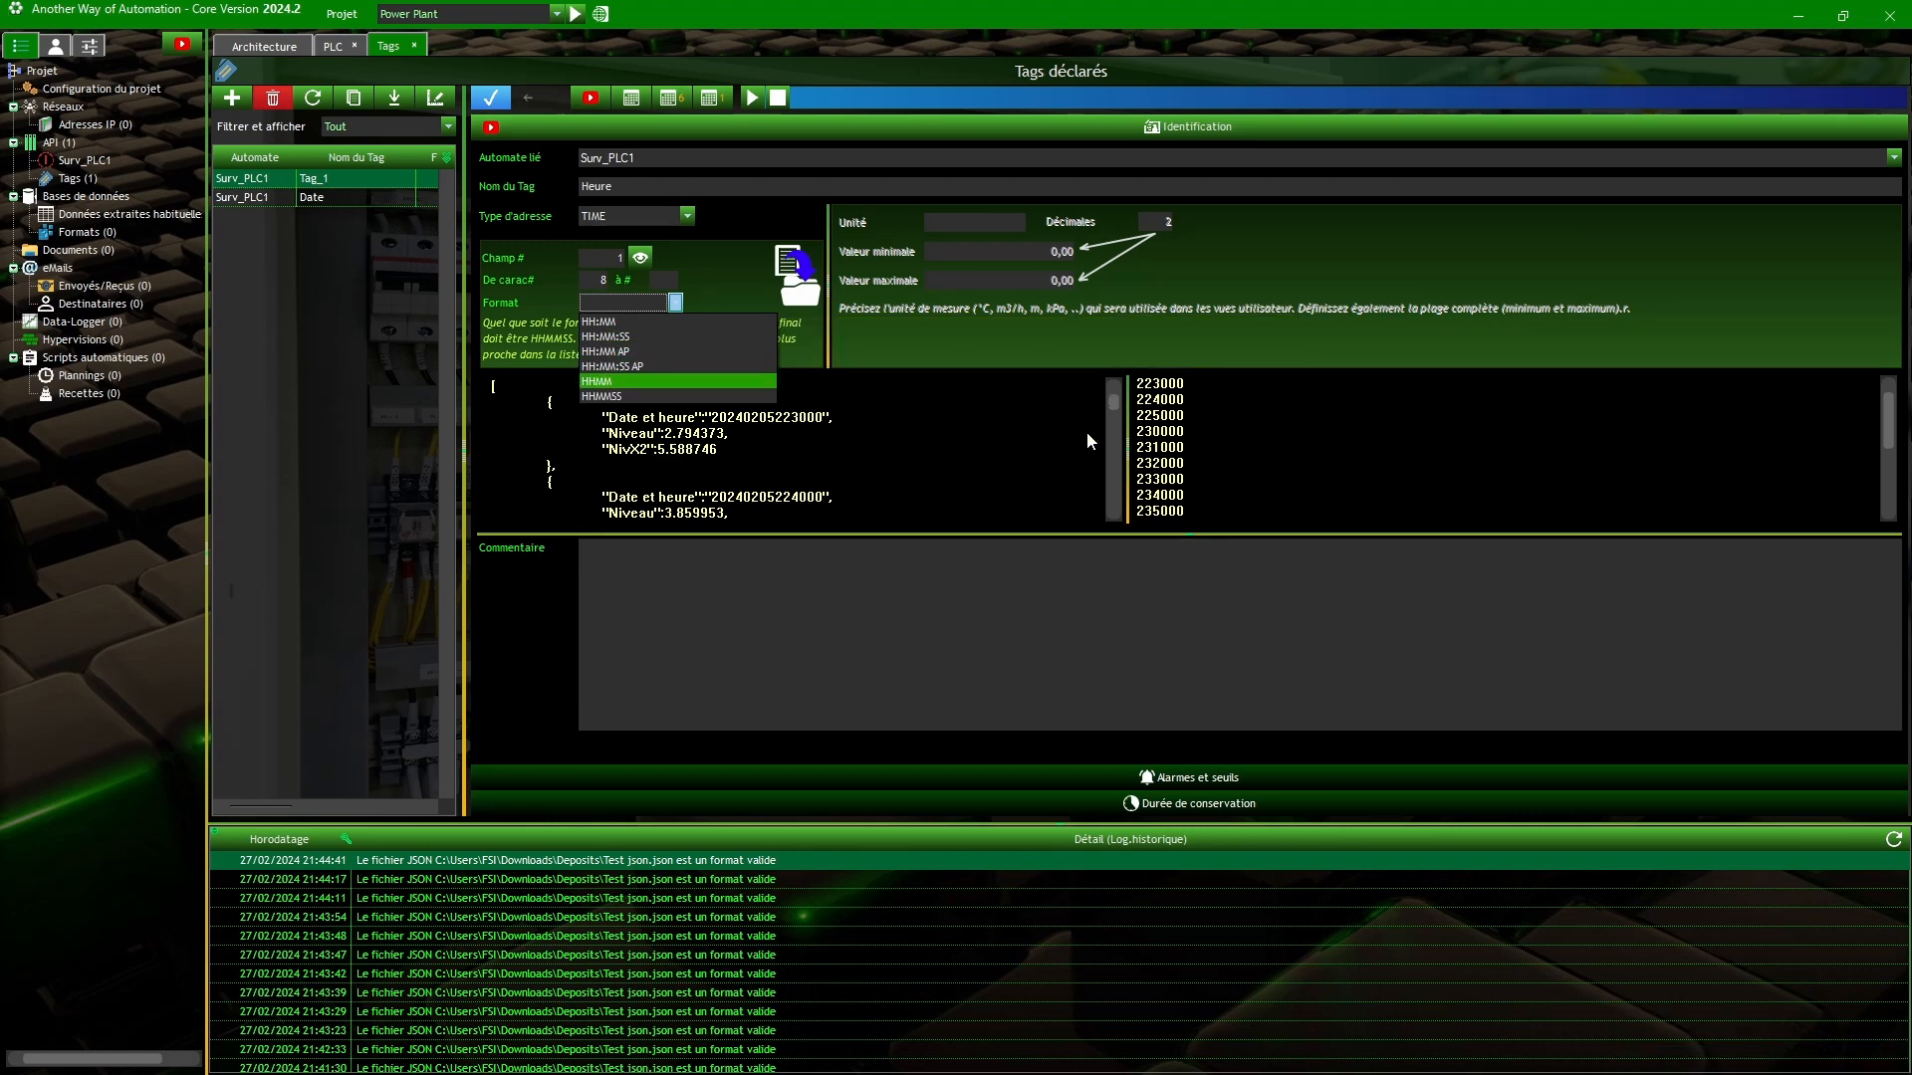
pyautogui.click(600, 396)
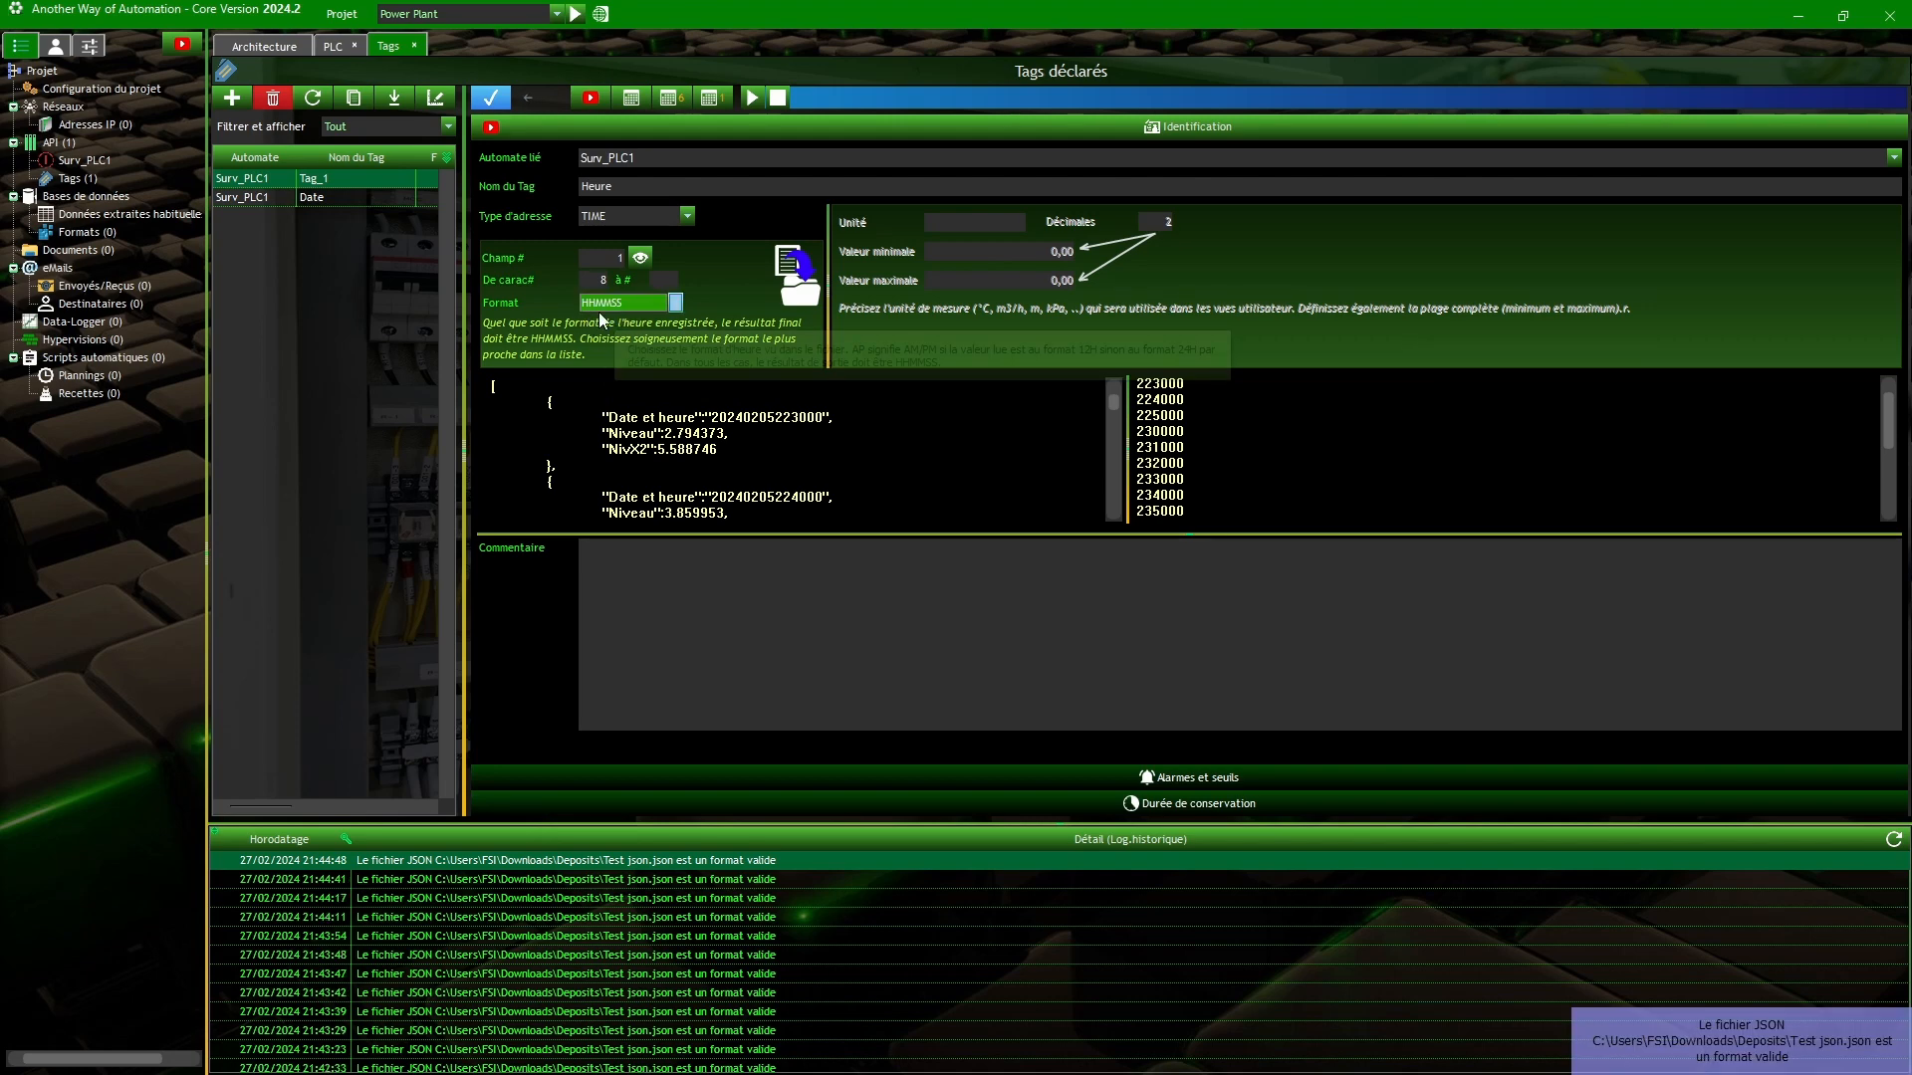
pyautogui.click(490, 97)
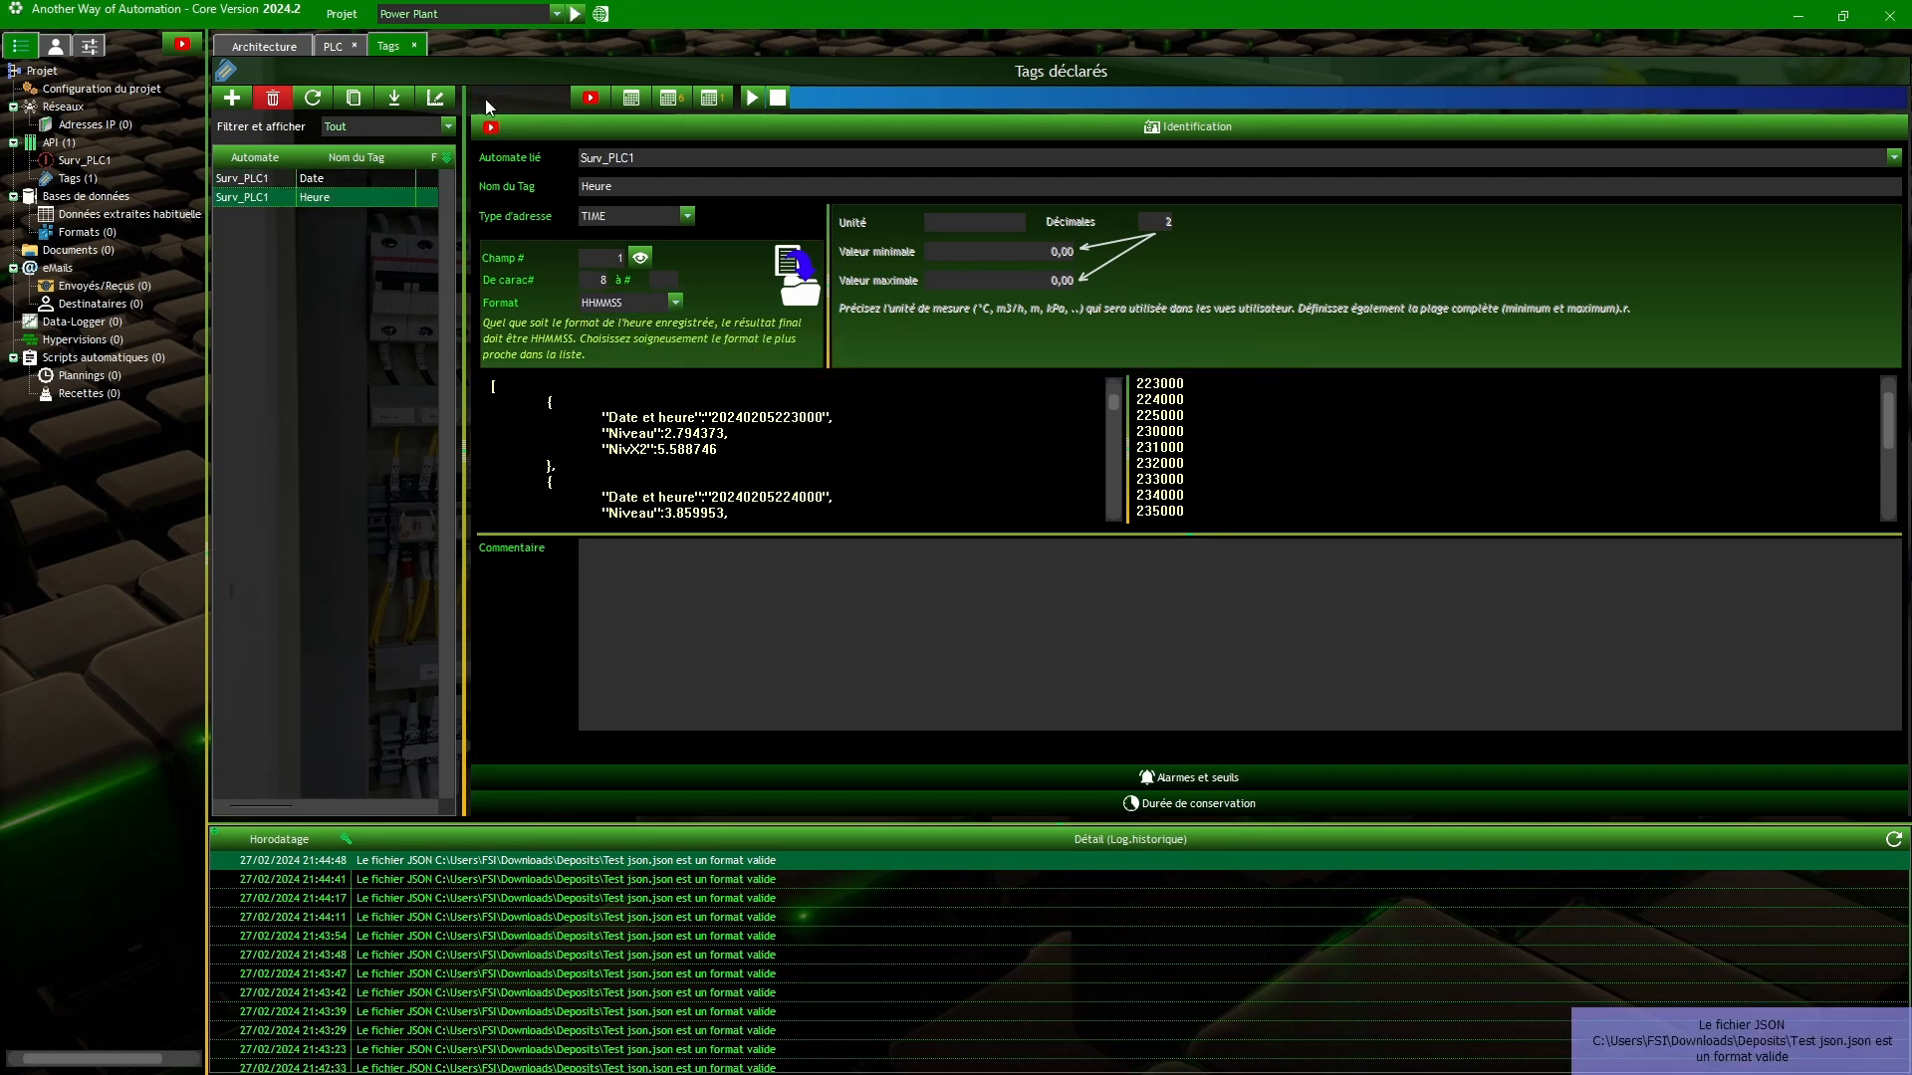
pyautogui.click(642, 259)
# Step: Add a Surv_PLC1 tag named Niveau with the REAL address type
pyautogui.click(232, 96)
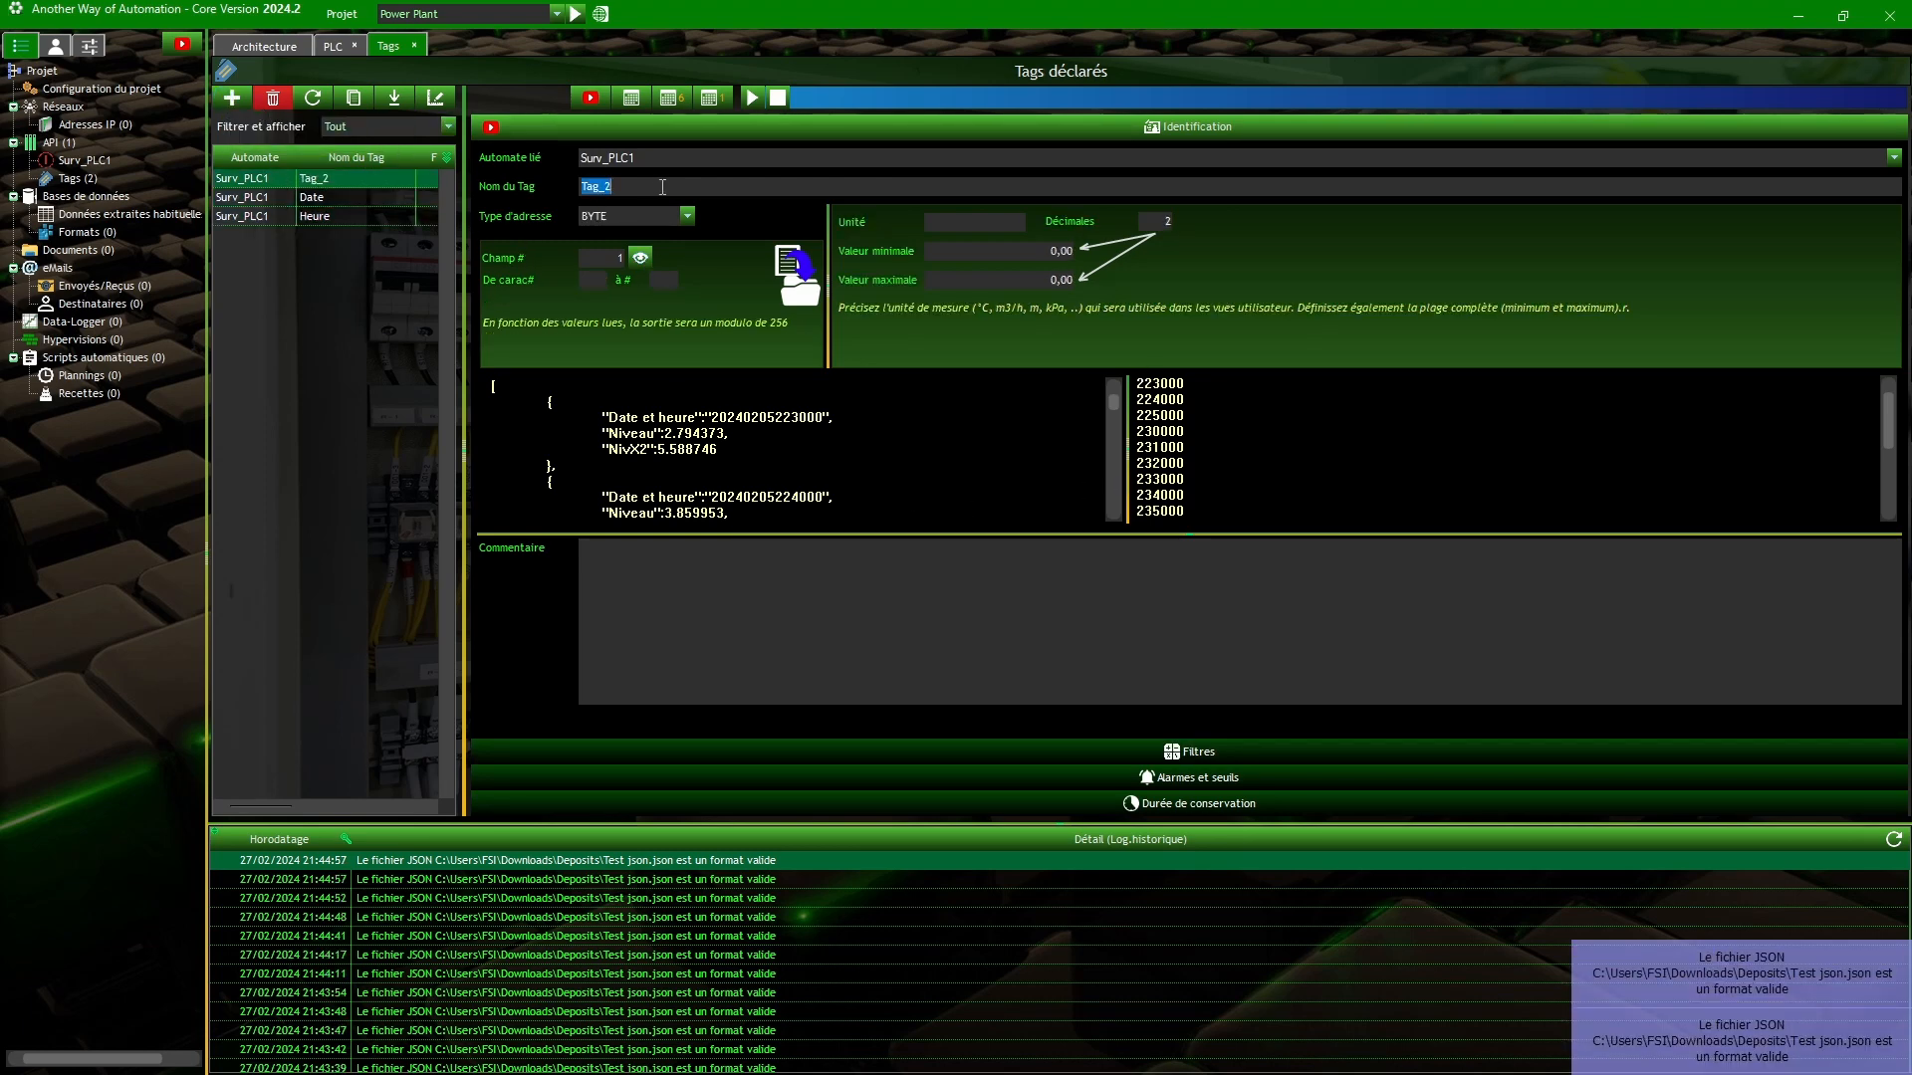
pyautogui.write('Niveau')
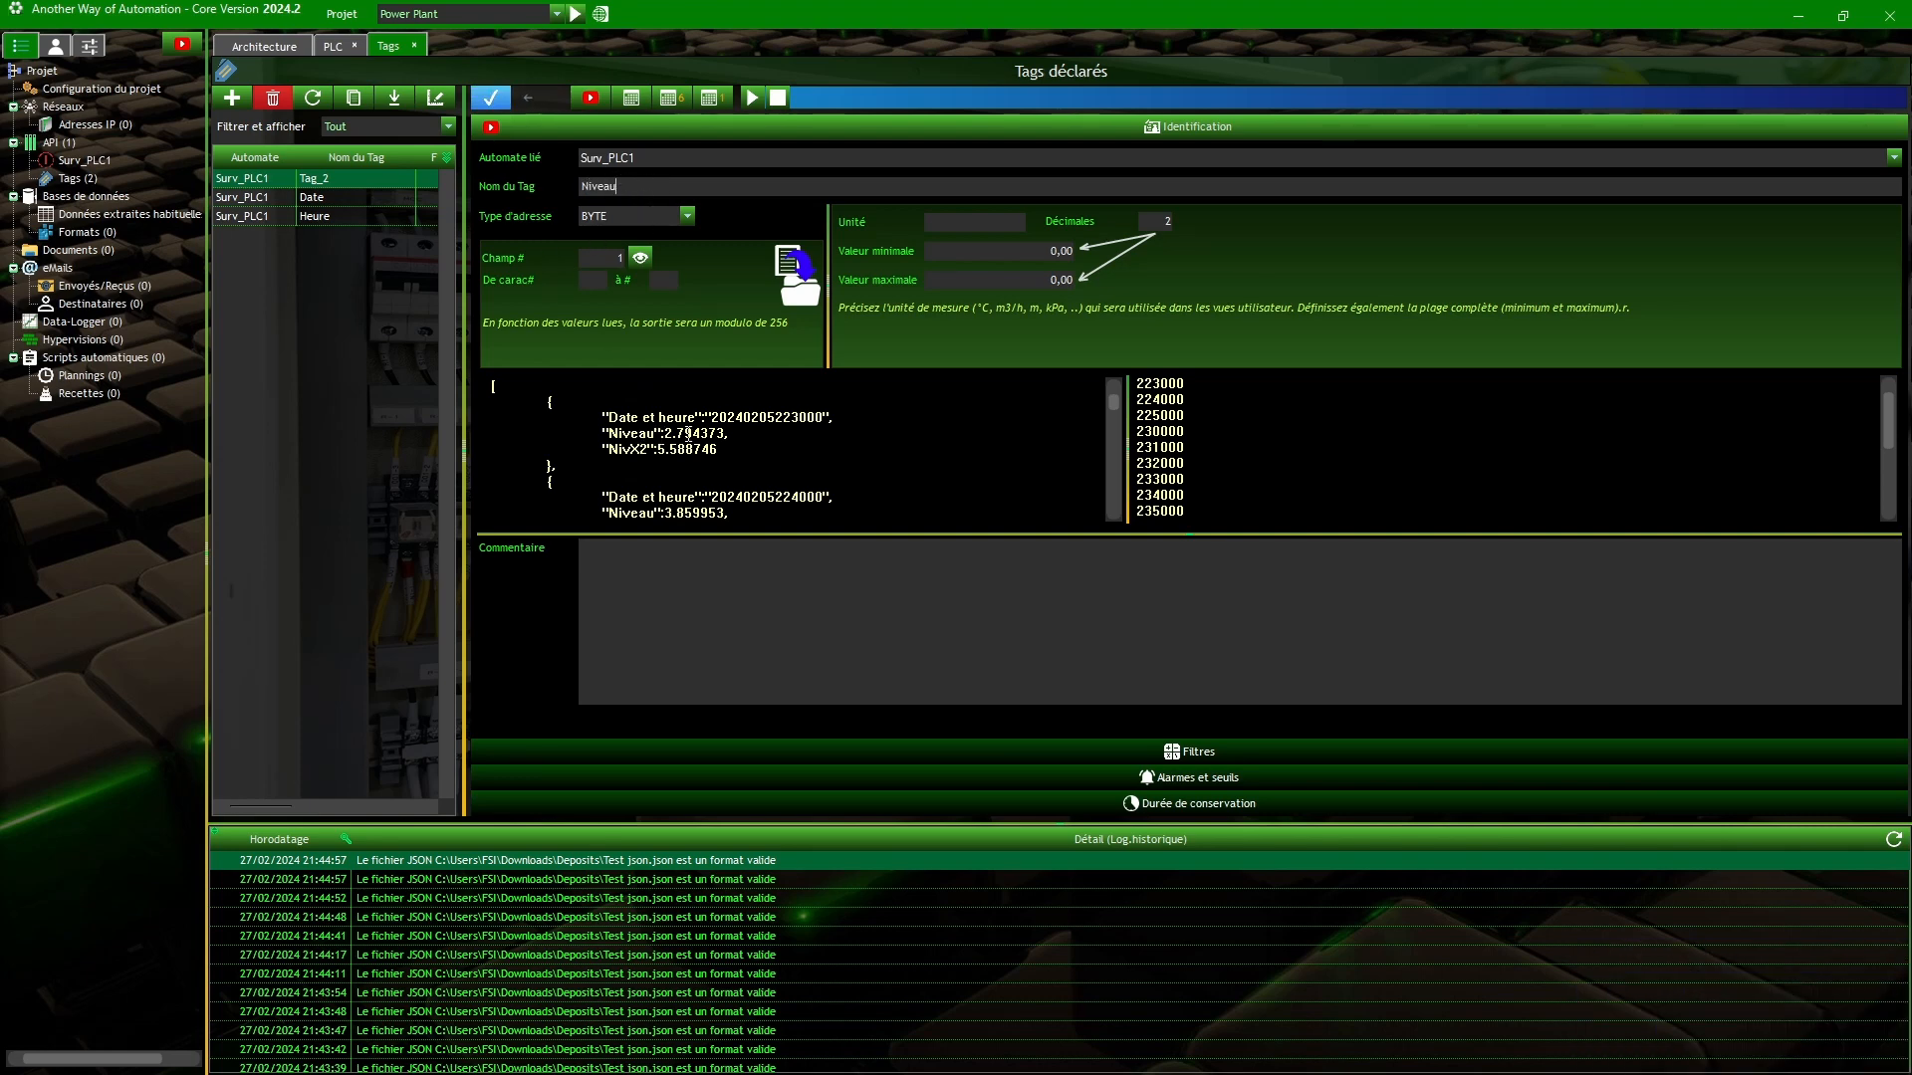
pyautogui.click(613, 219)
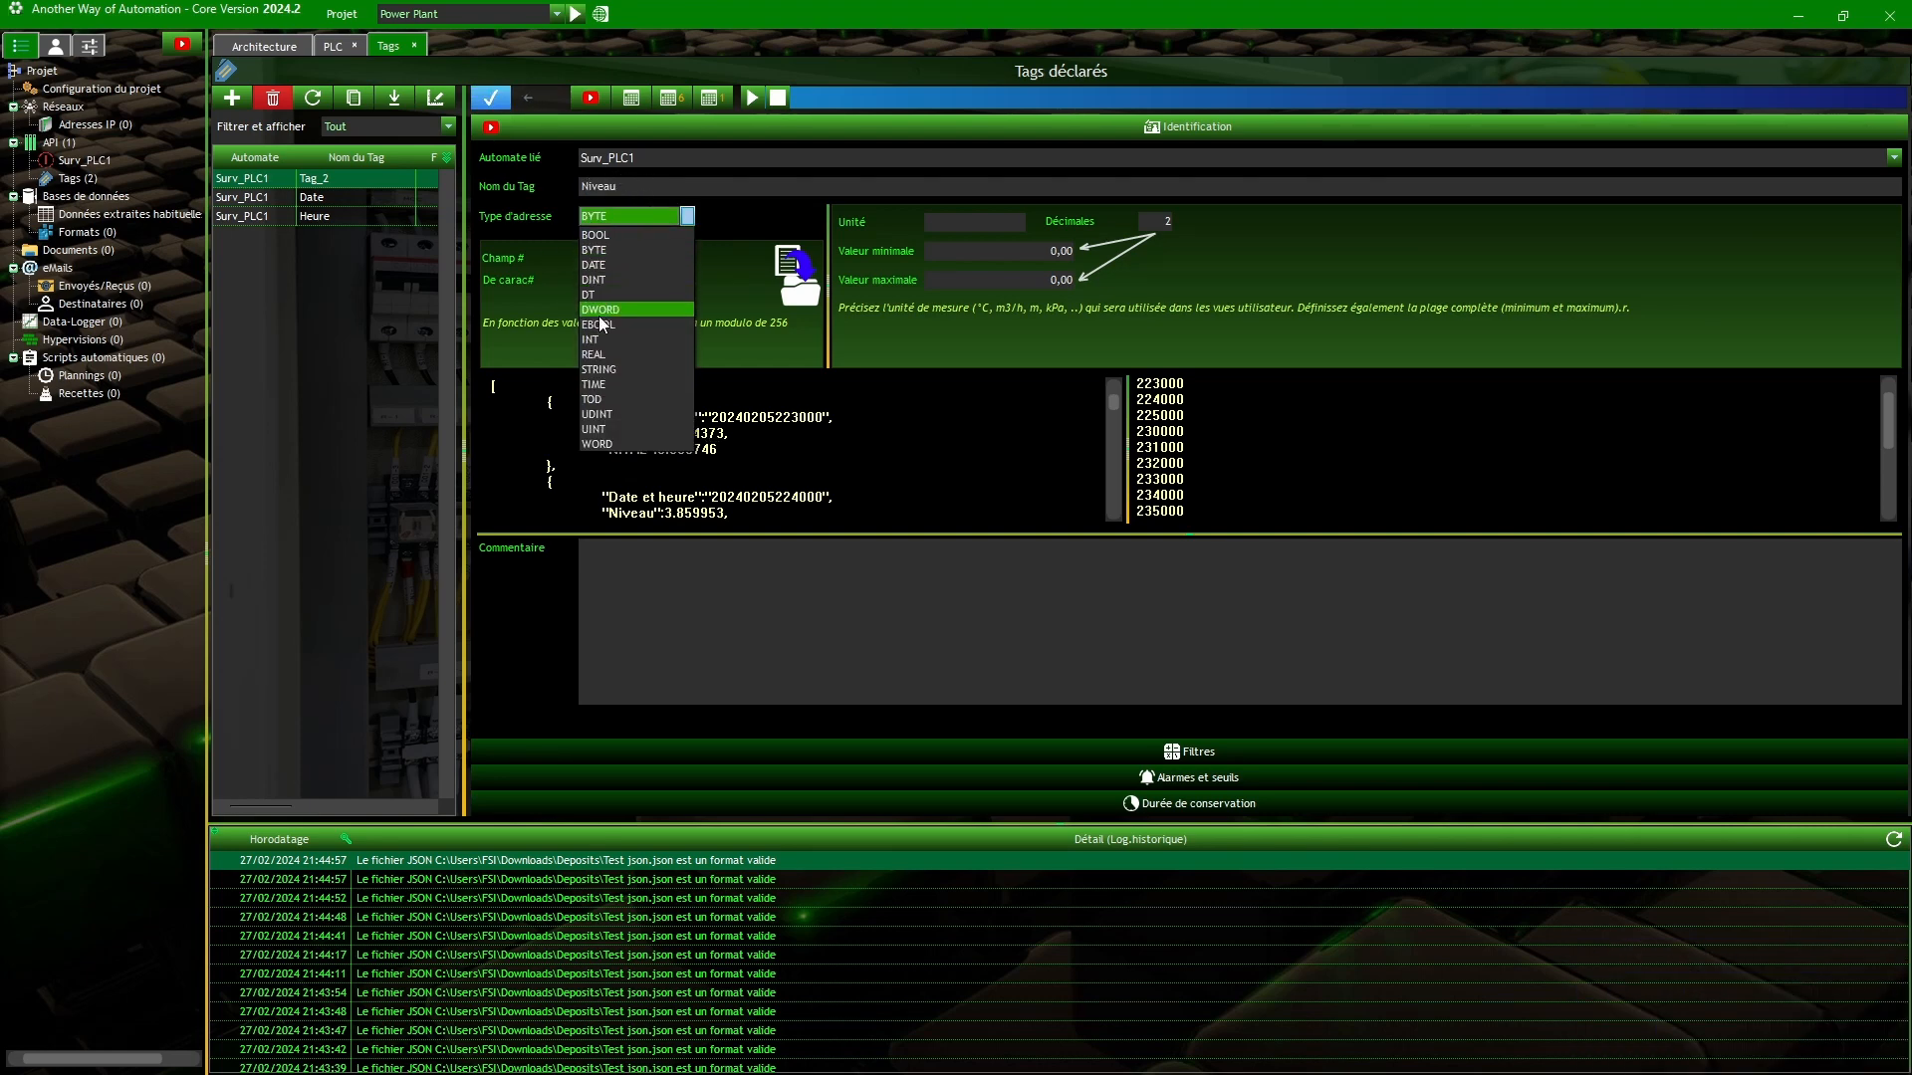
pyautogui.click(612, 363)
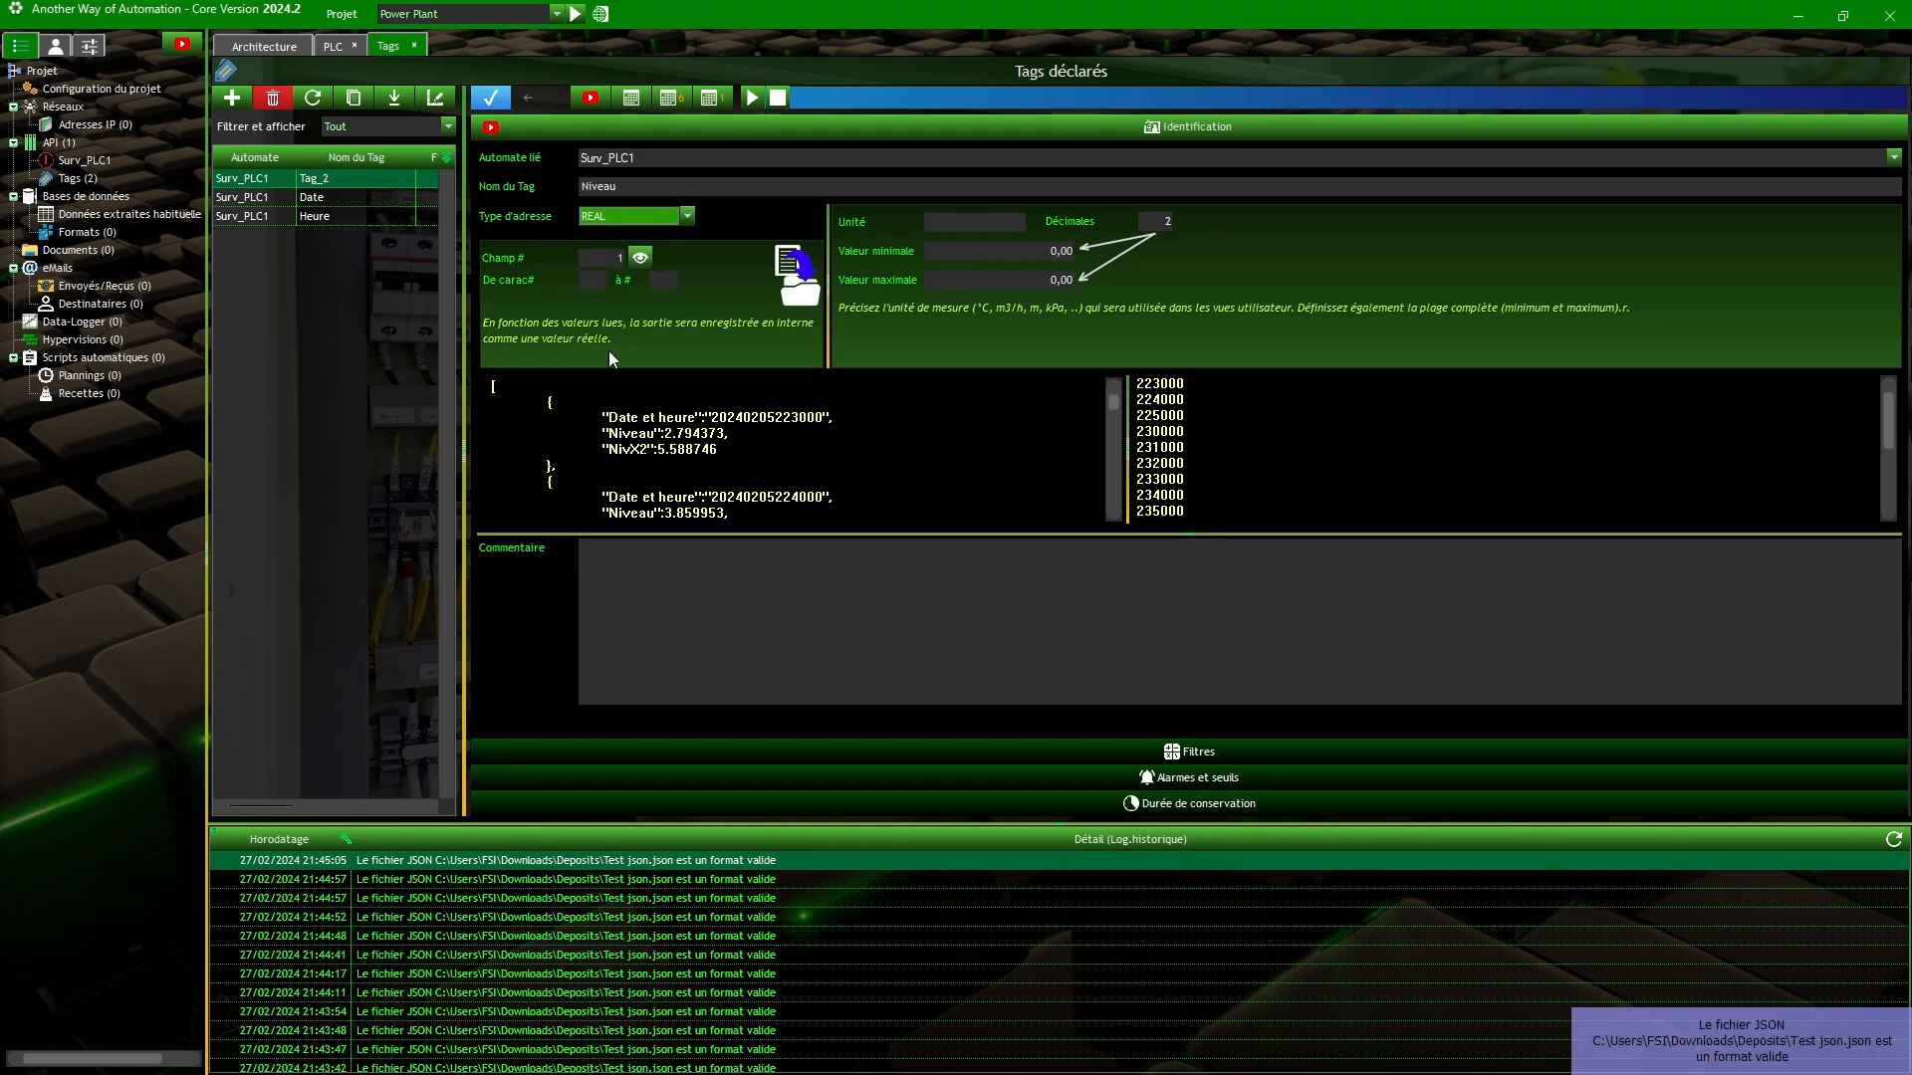
# Step: Set the Niveau tag to read field number 2, preview the extracted values and save the tag
pyautogui.click(599, 259)
pyautogui.write('2')
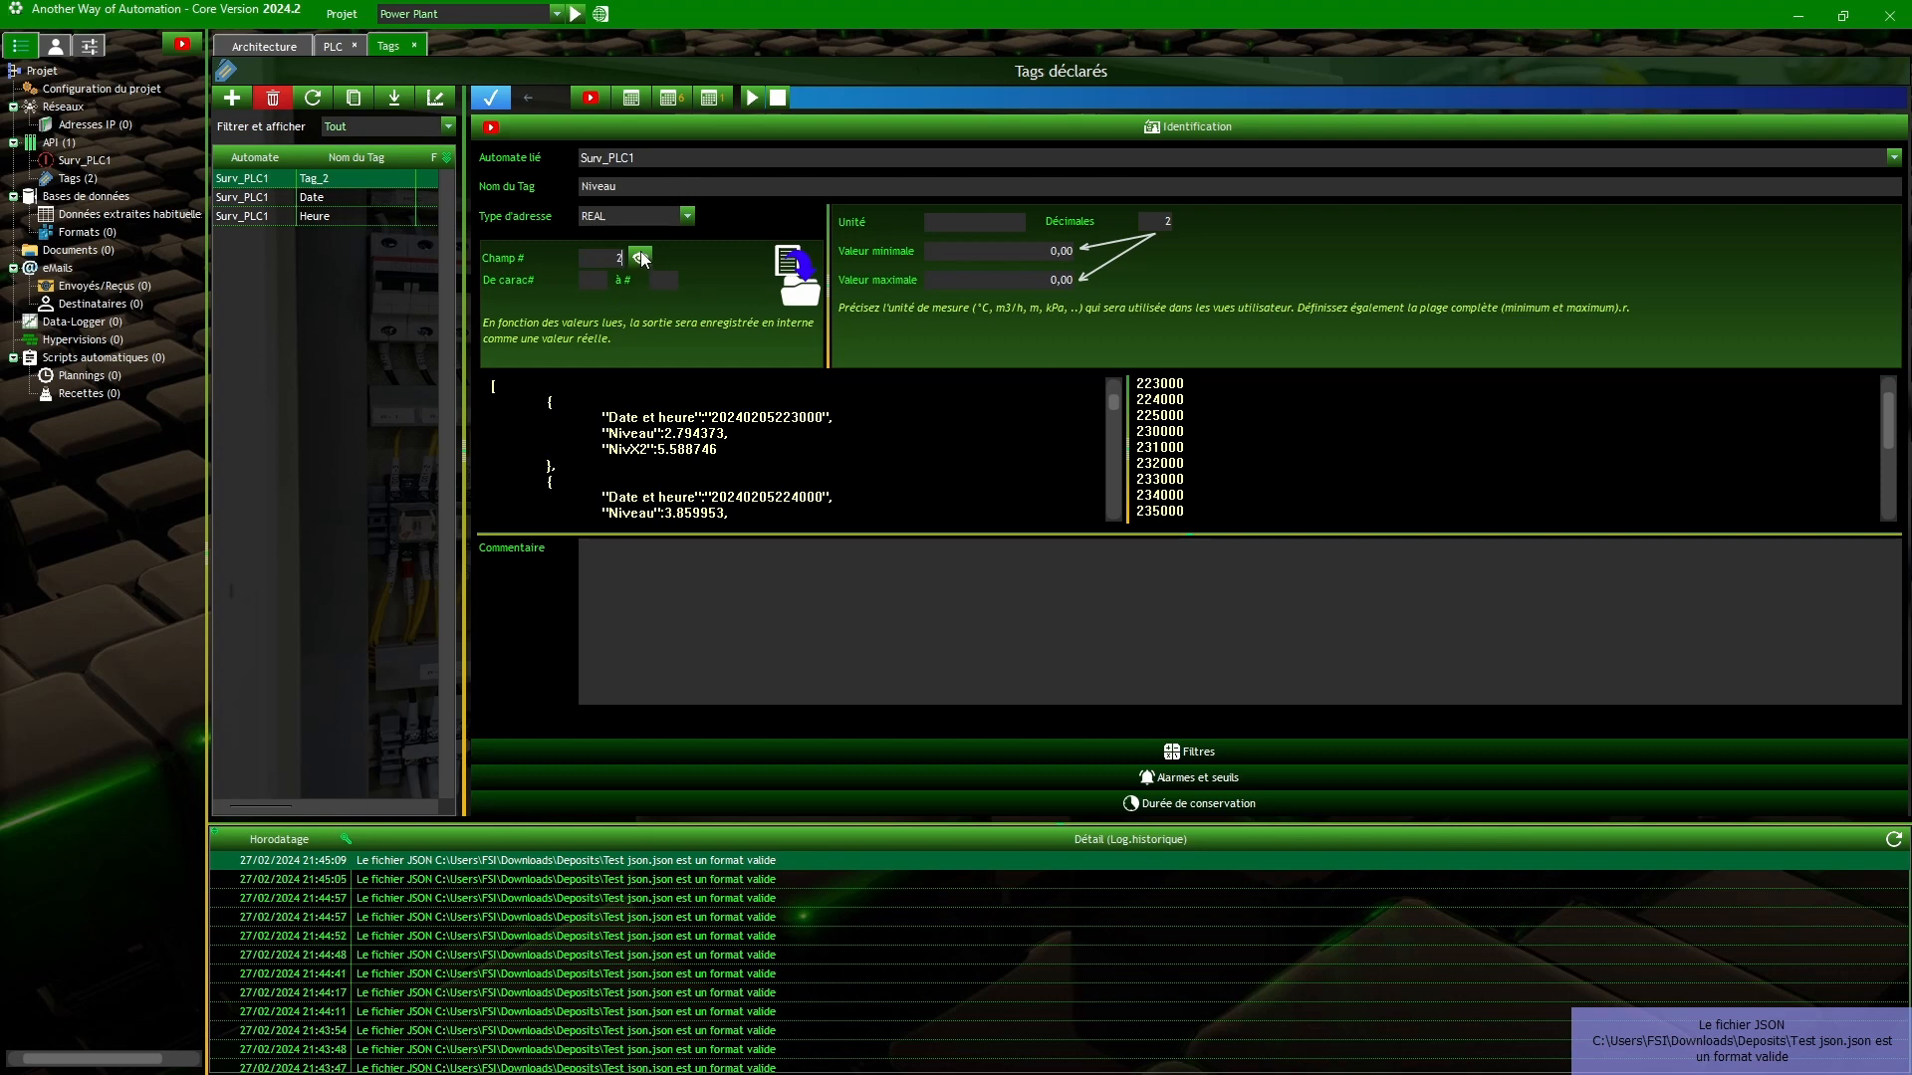
pyautogui.click(640, 257)
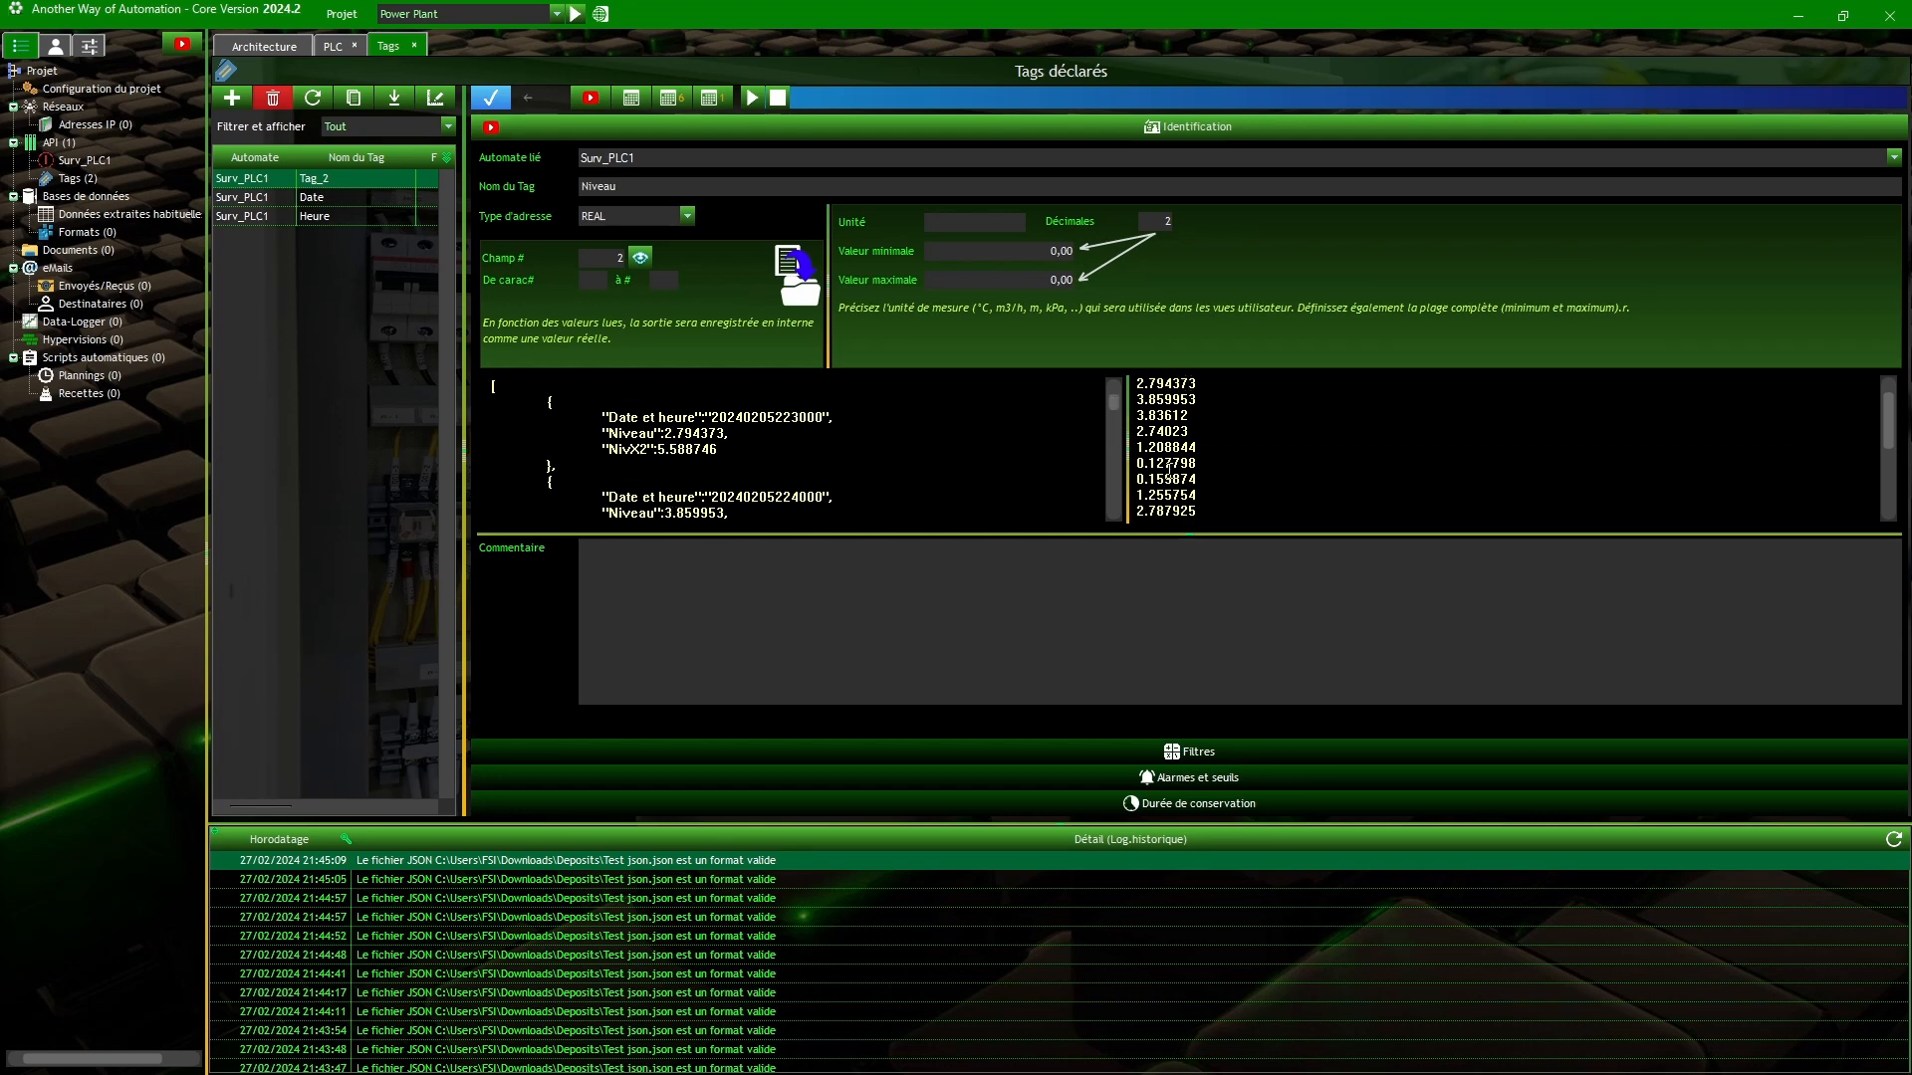
pyautogui.click(490, 96)
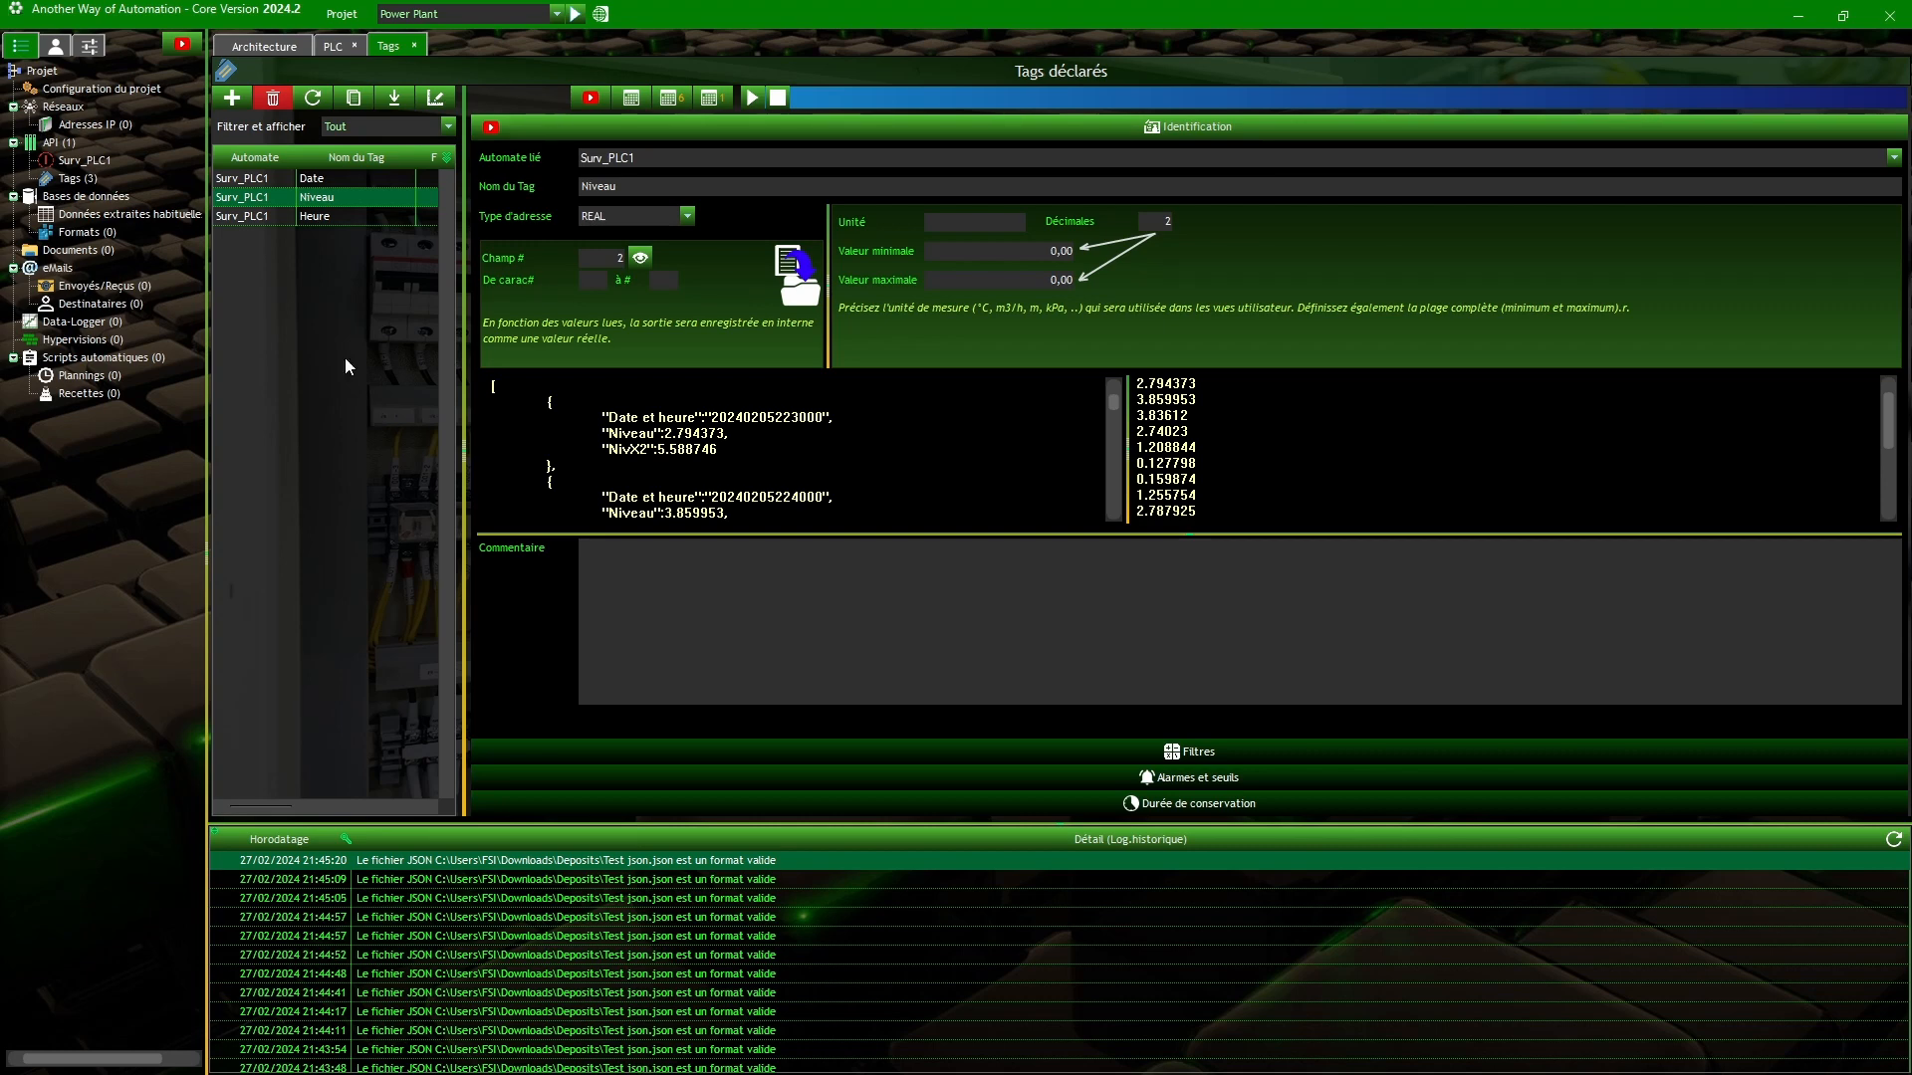
# Step: Mark Surv_PLC1 as active in its identification settings, and close the PLC and Tags views to return to the project architecture
pyautogui.click(330, 45)
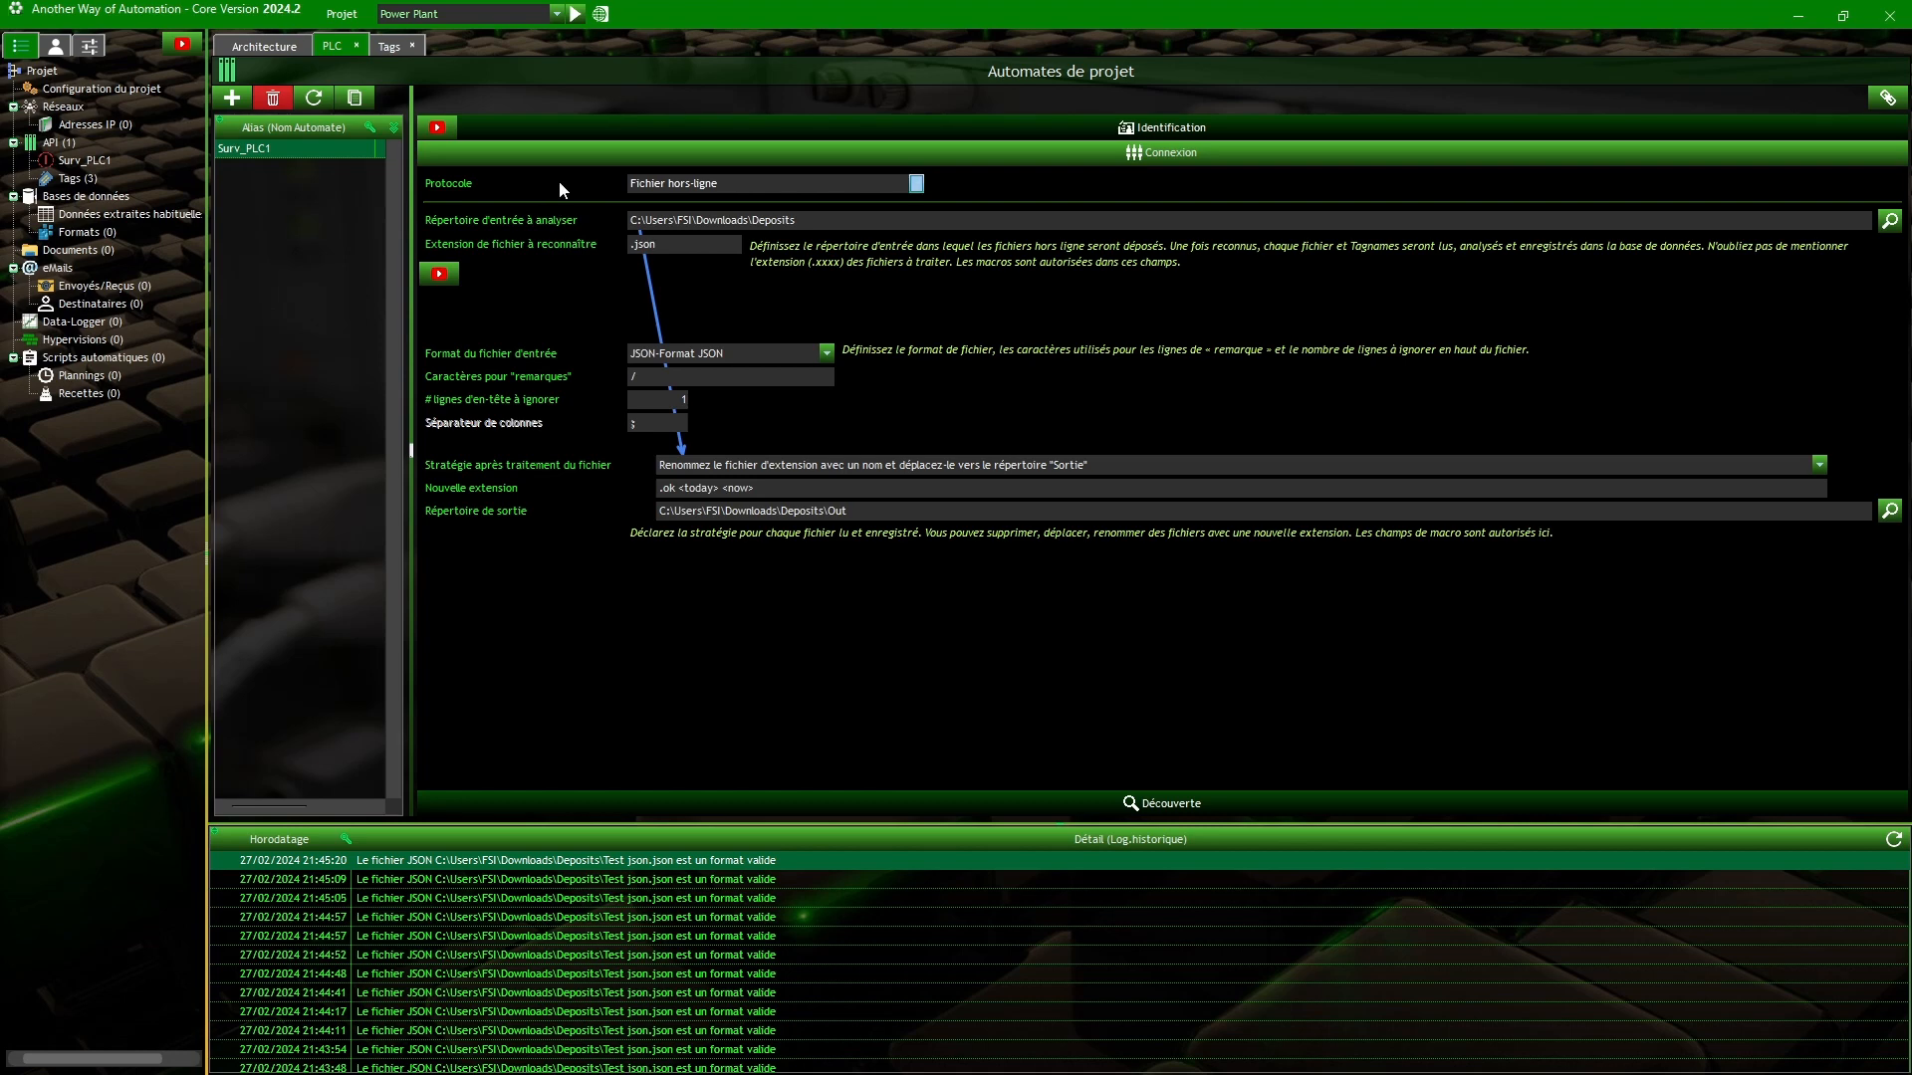
pyautogui.click(982, 131)
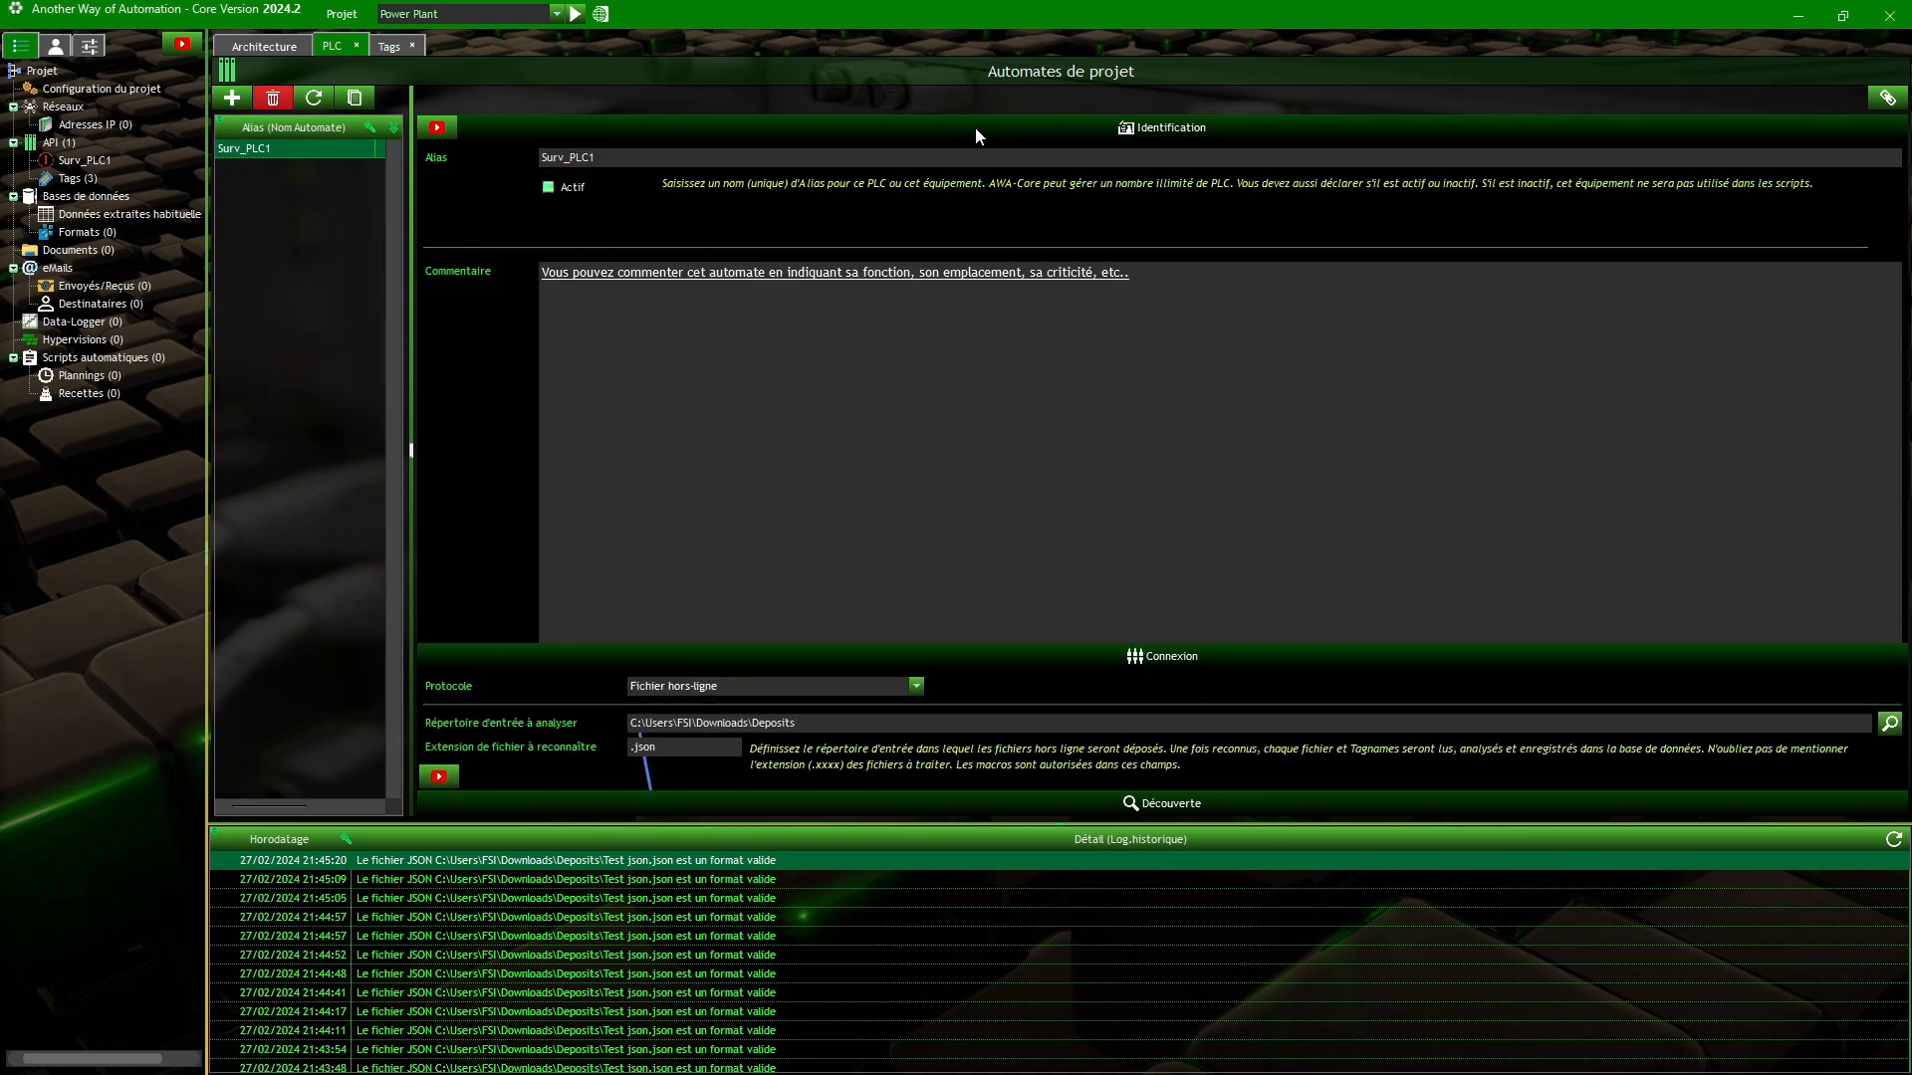
pyautogui.click(547, 188)
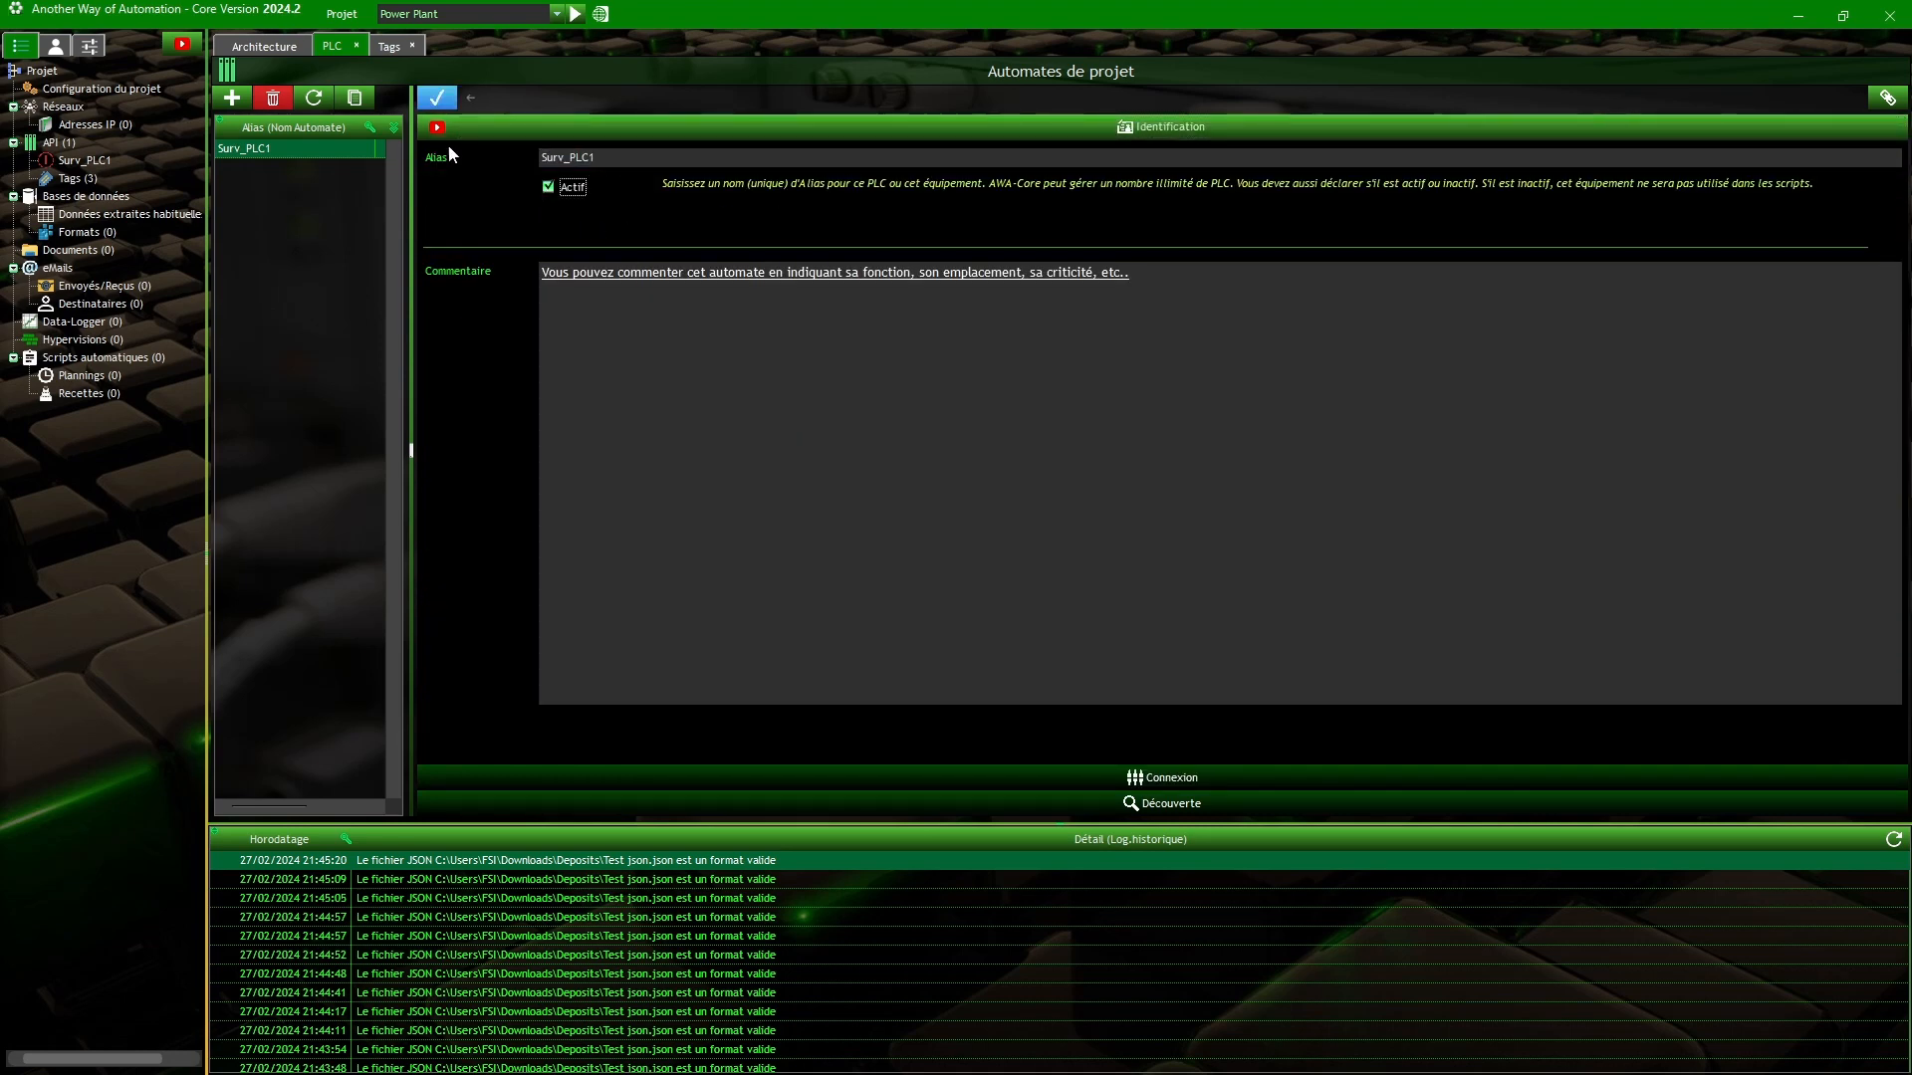
pyautogui.click(362, 45)
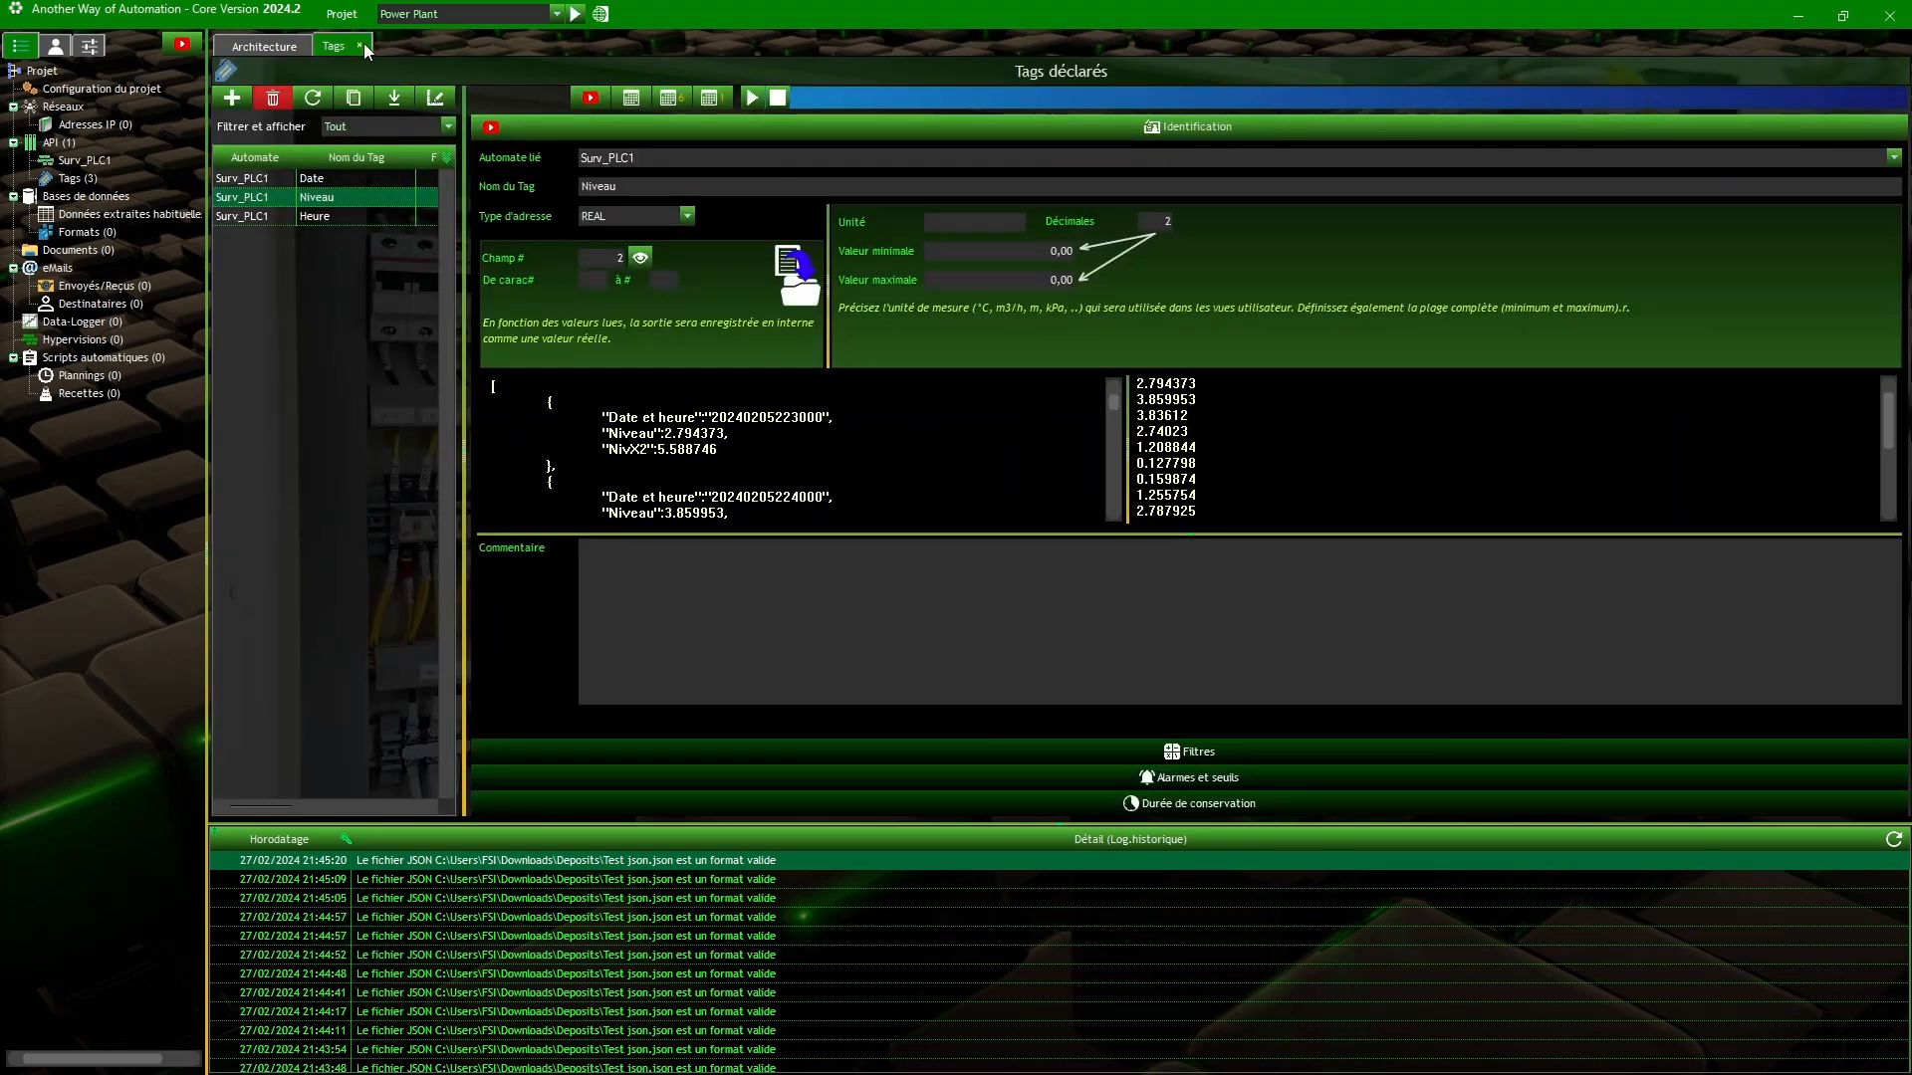
pyautogui.click(360, 45)
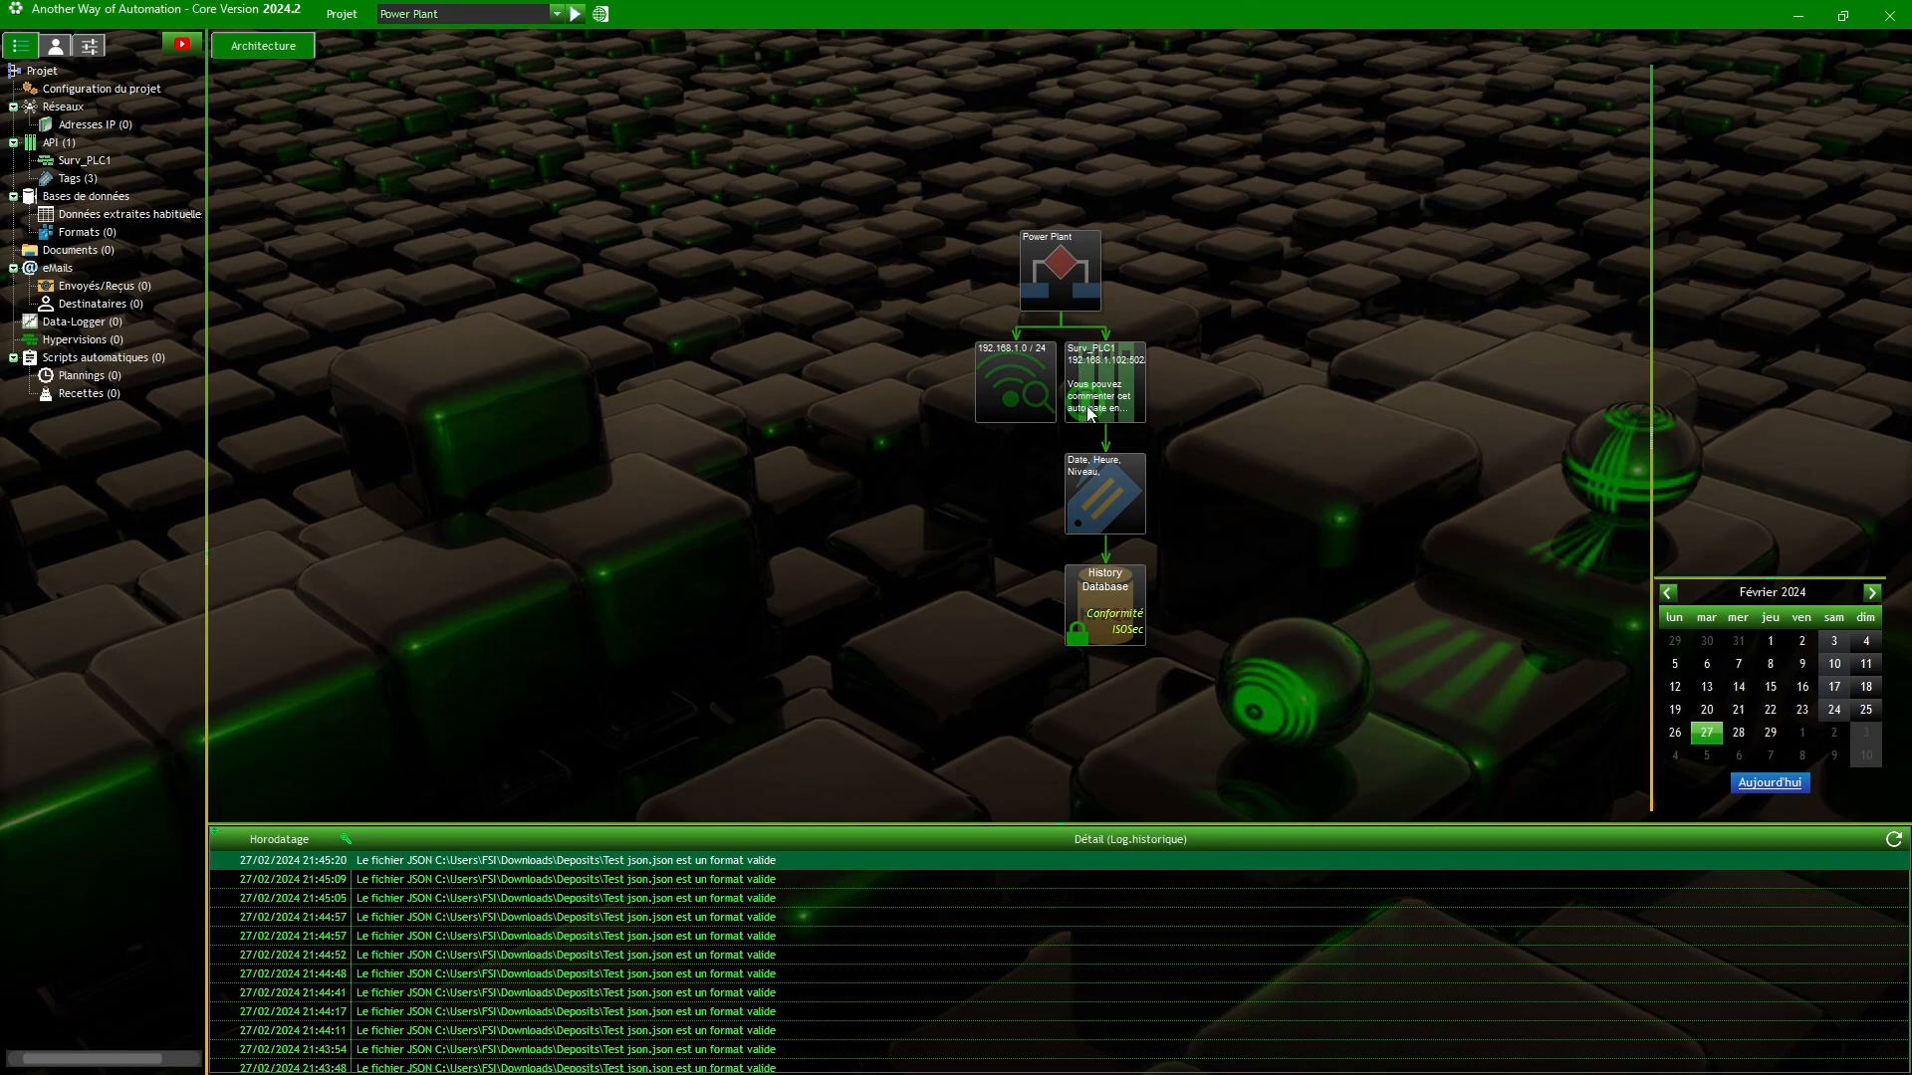